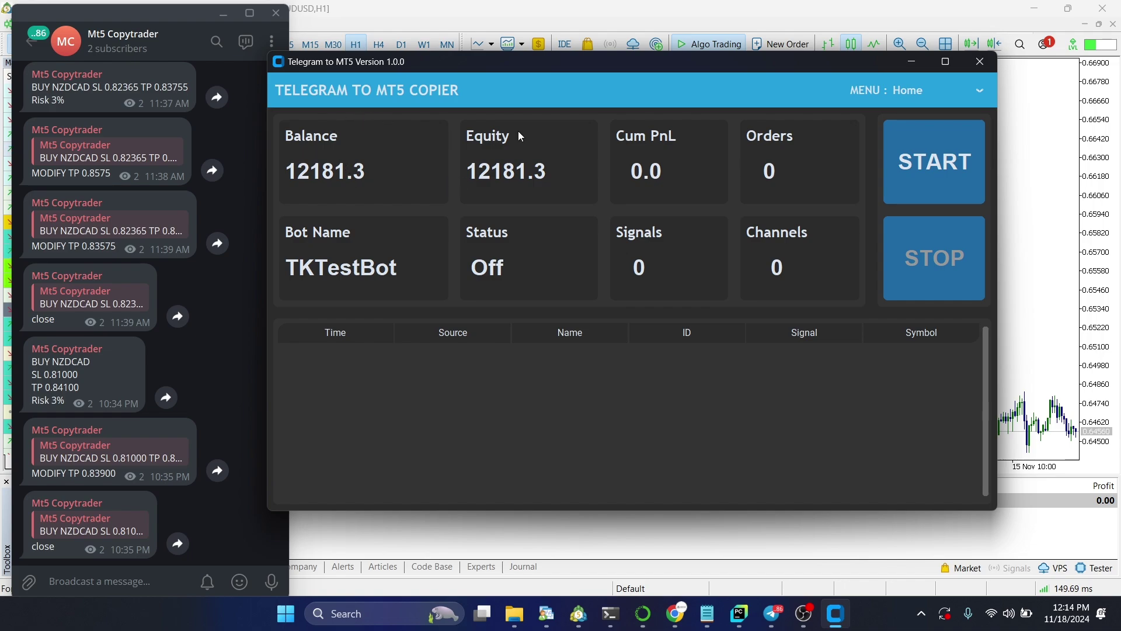
Step: Nudge the copier window right and start the TKTestBot copier so Status shows ON
drag(657, 70, 689, 69)
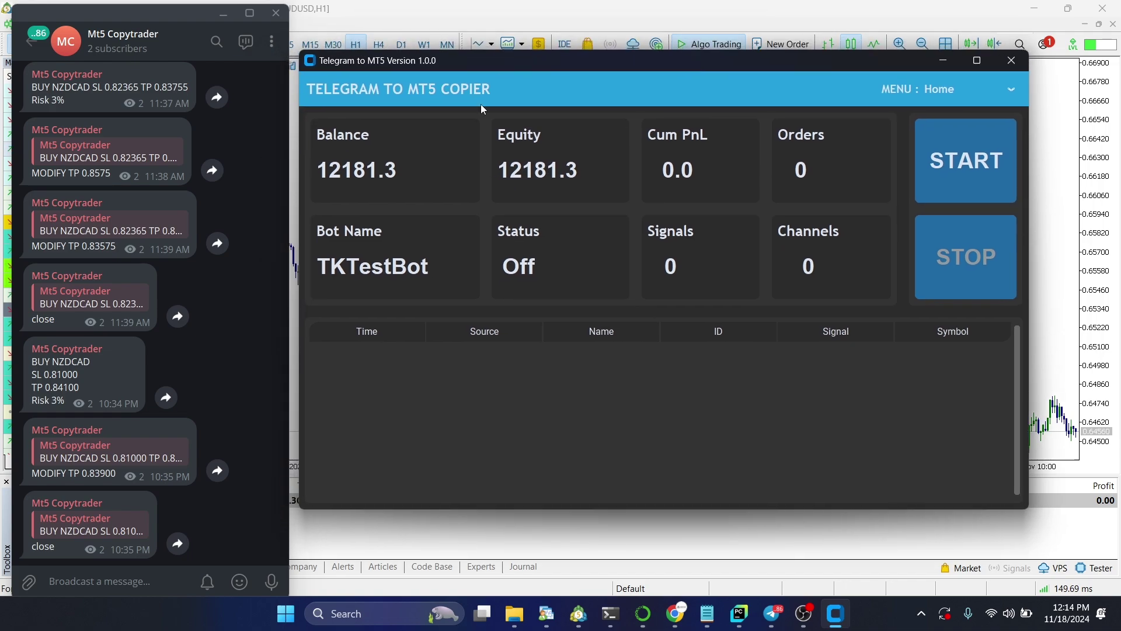
double_click(106, 99)
click(965, 179)
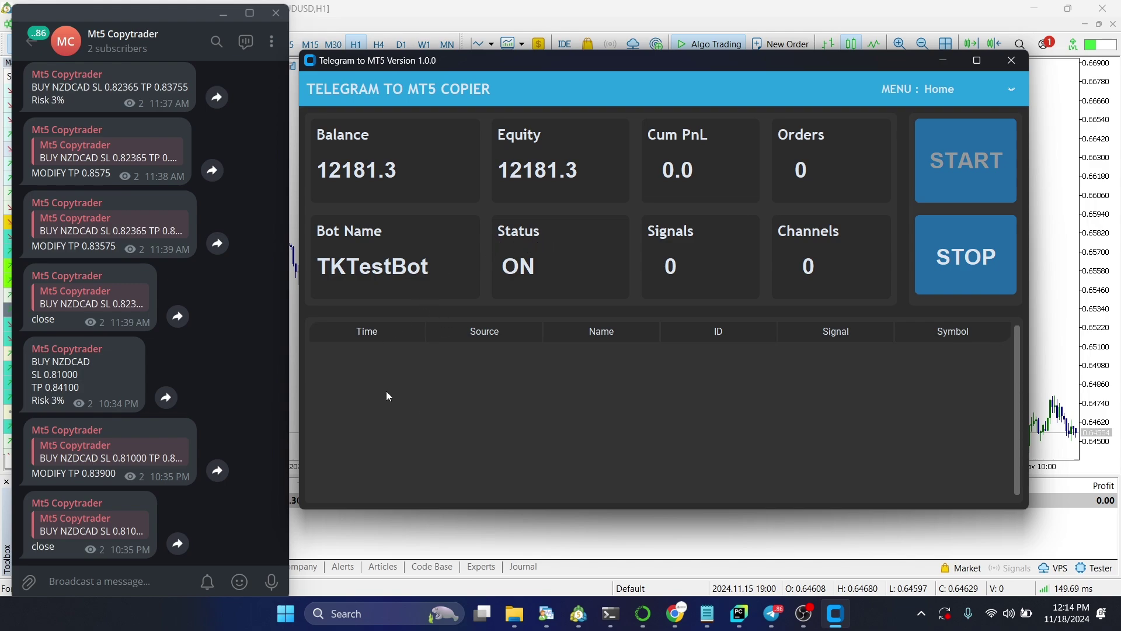
Step: Draft a channel post 'BUY AUDUSD' with lines SL 0.64400 and TP 0.66660
click(121, 583)
text(BUY)
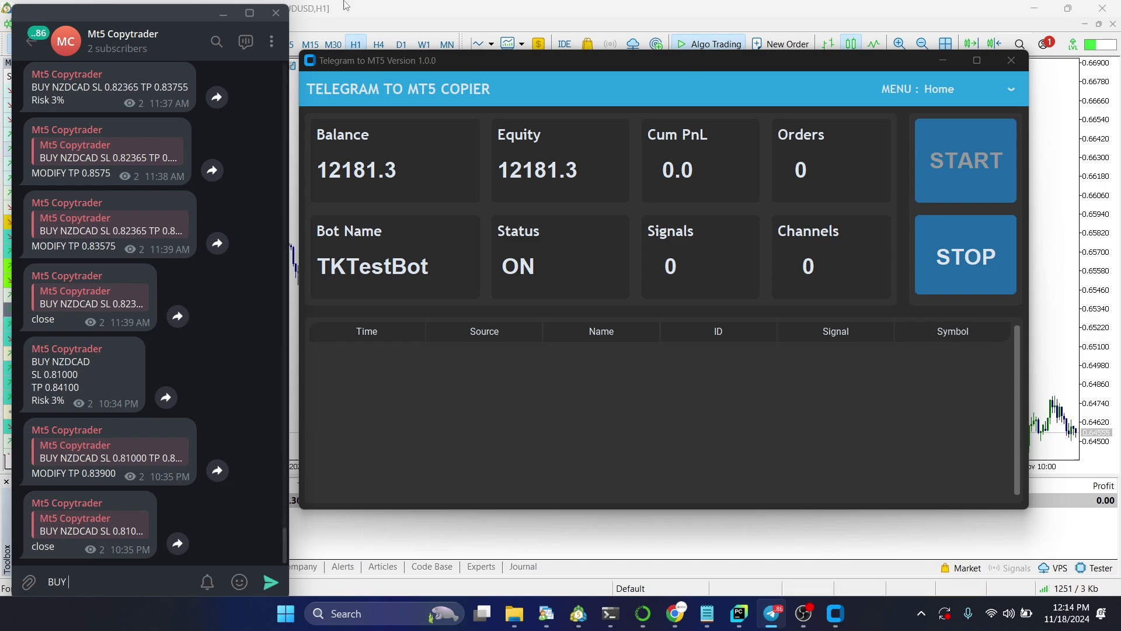
key(alt+Tab)
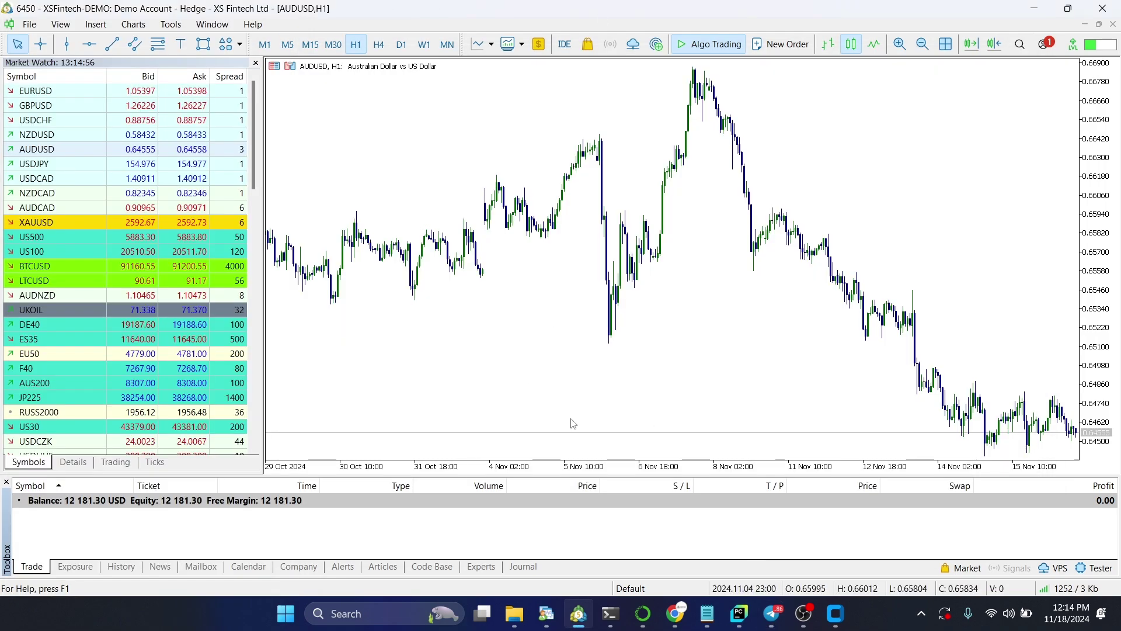
click(779, 624)
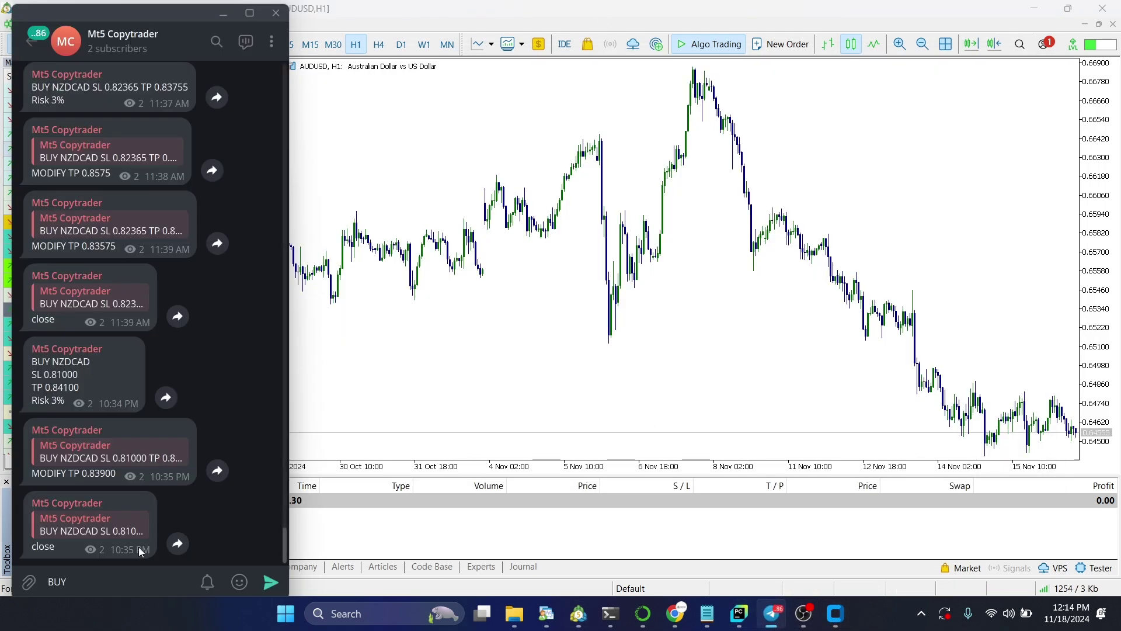
text(AUDU)
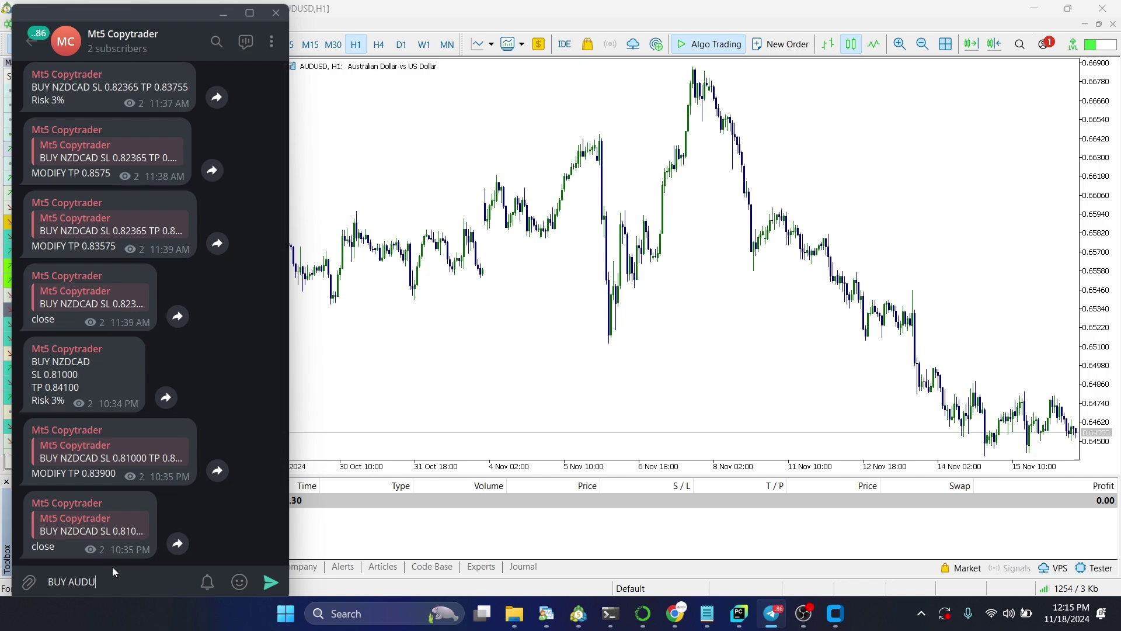
text(SD)
key(shift+Return)
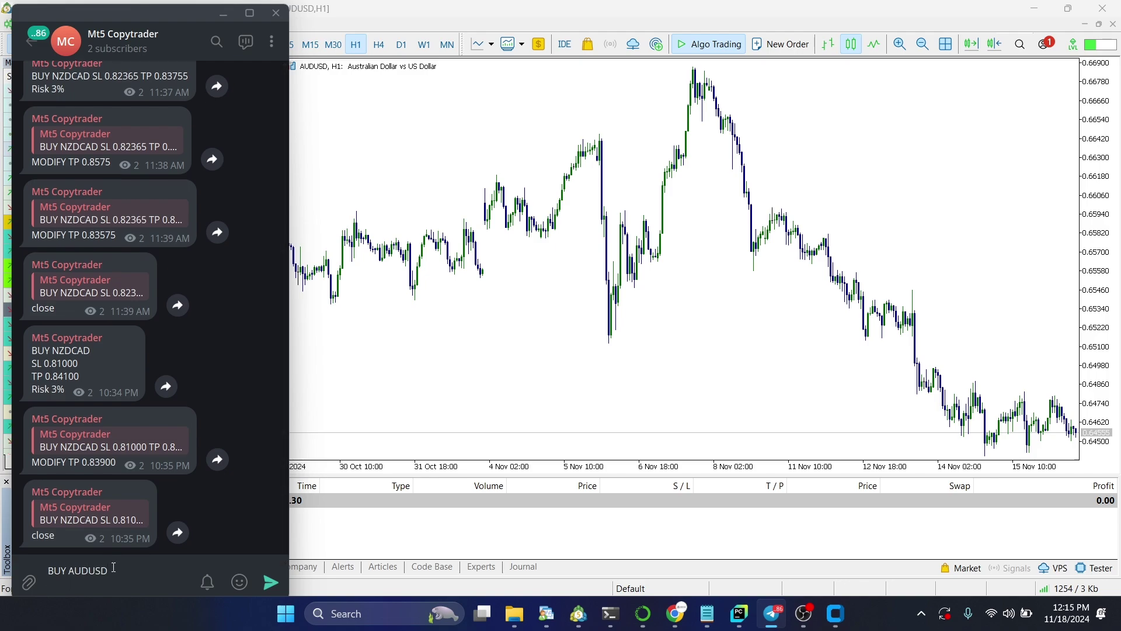
text(SL 0.)
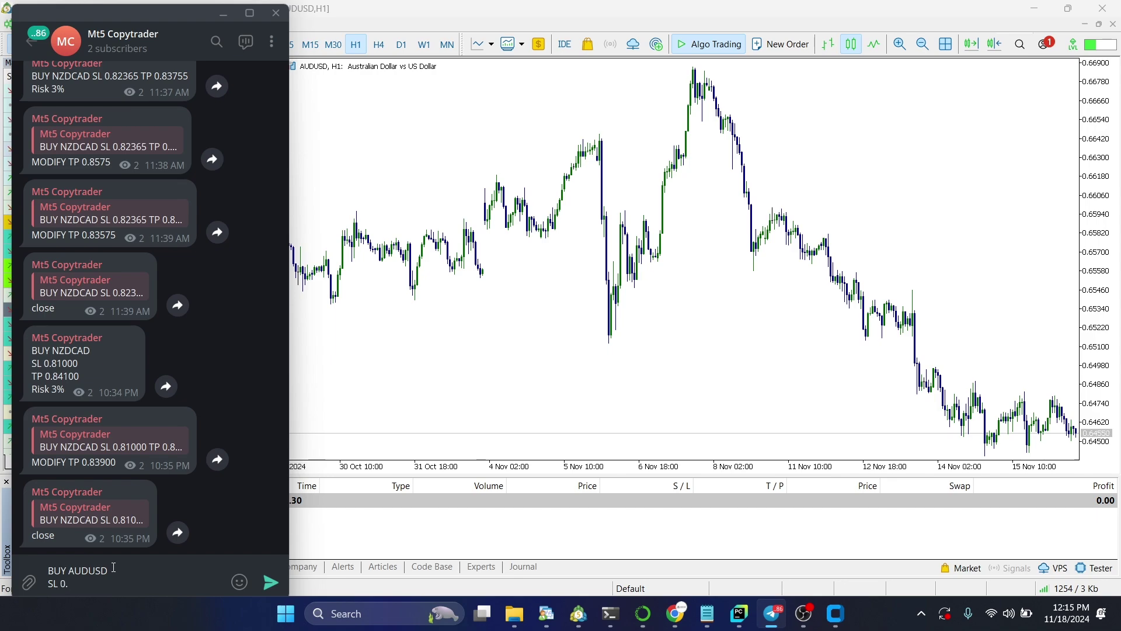
text(64400)
key(shift+Return)
text(TP )
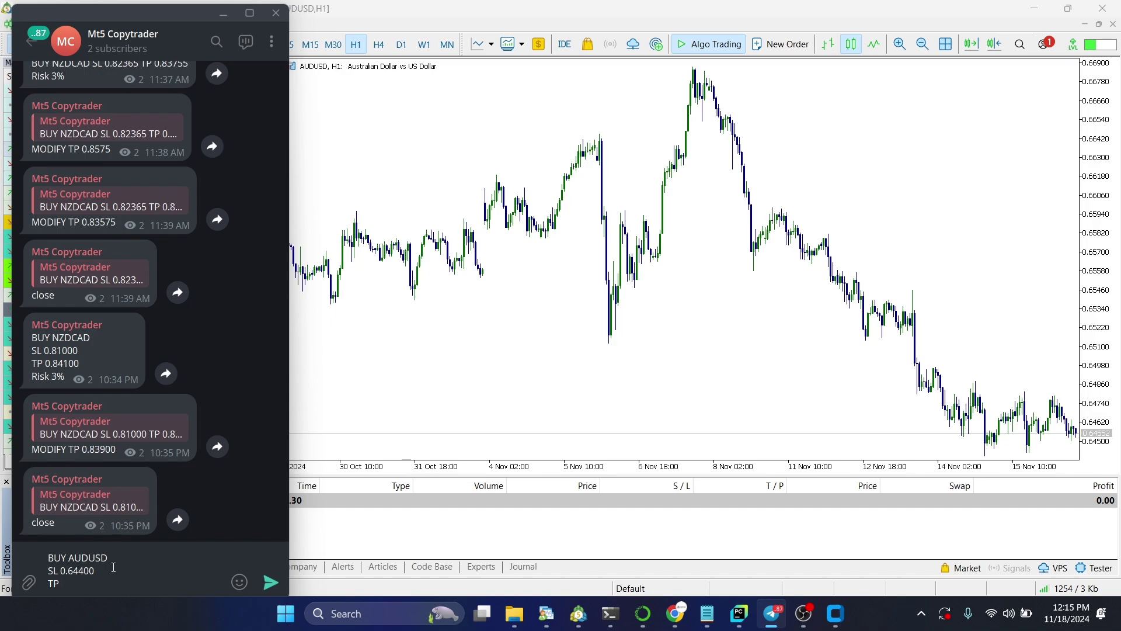
text(0.66660)
Step: Add the note 'Today we are not going to be greedy so' and 'Risk 2%', then send
key(shift+Return)
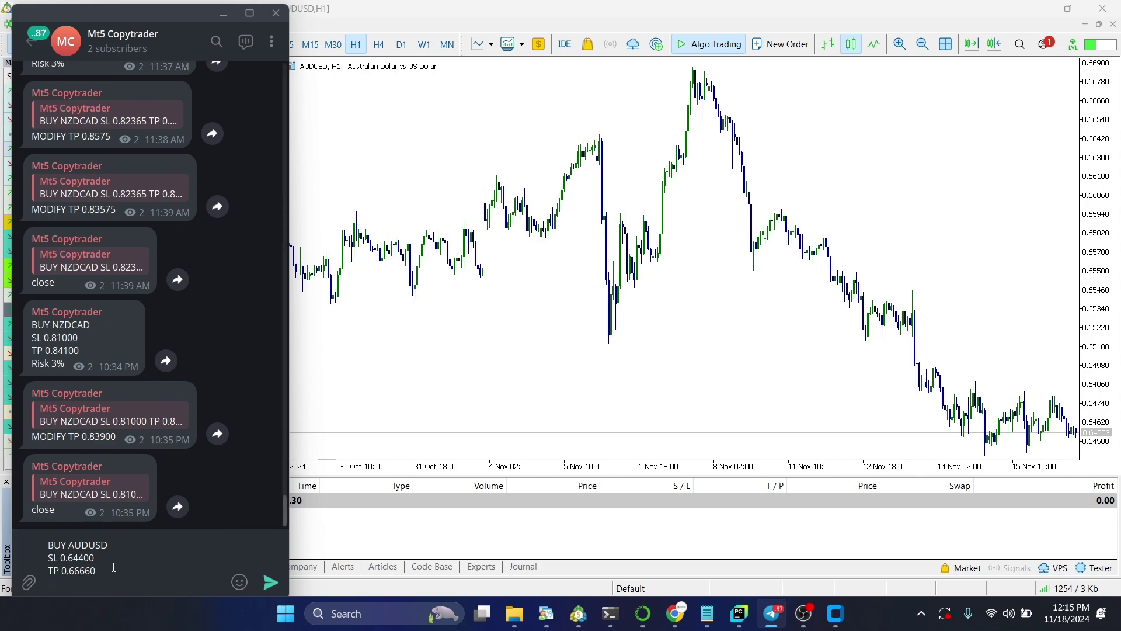
text(Today we w)
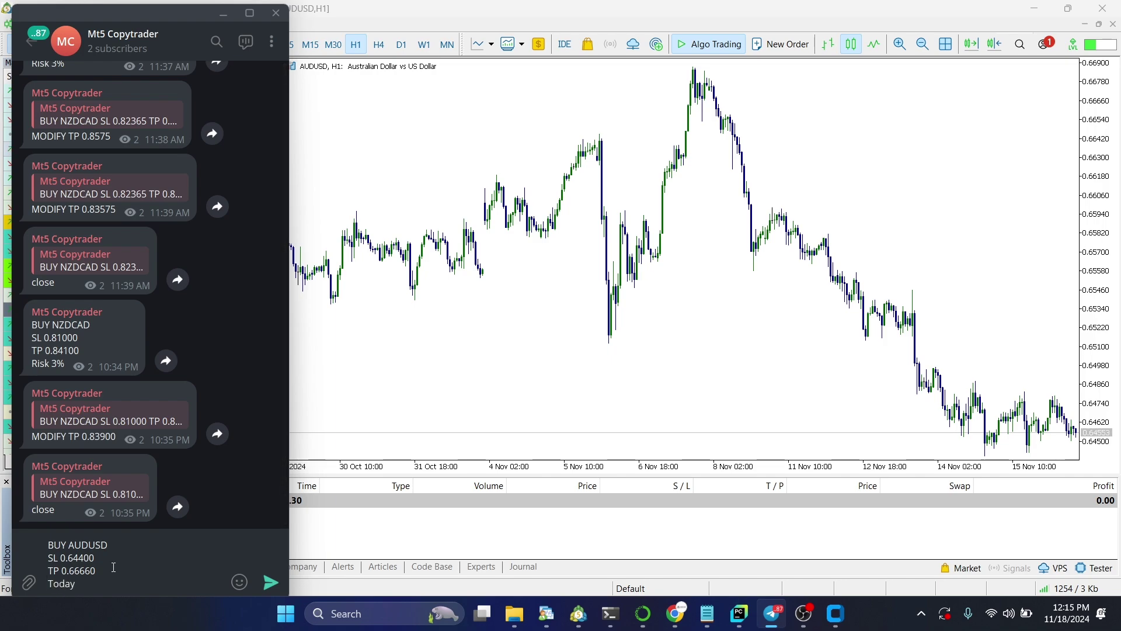
key(BackSpace)
text(are not goo)
key(BackSpace)
key(BackSpace)
text(oing to be gr)
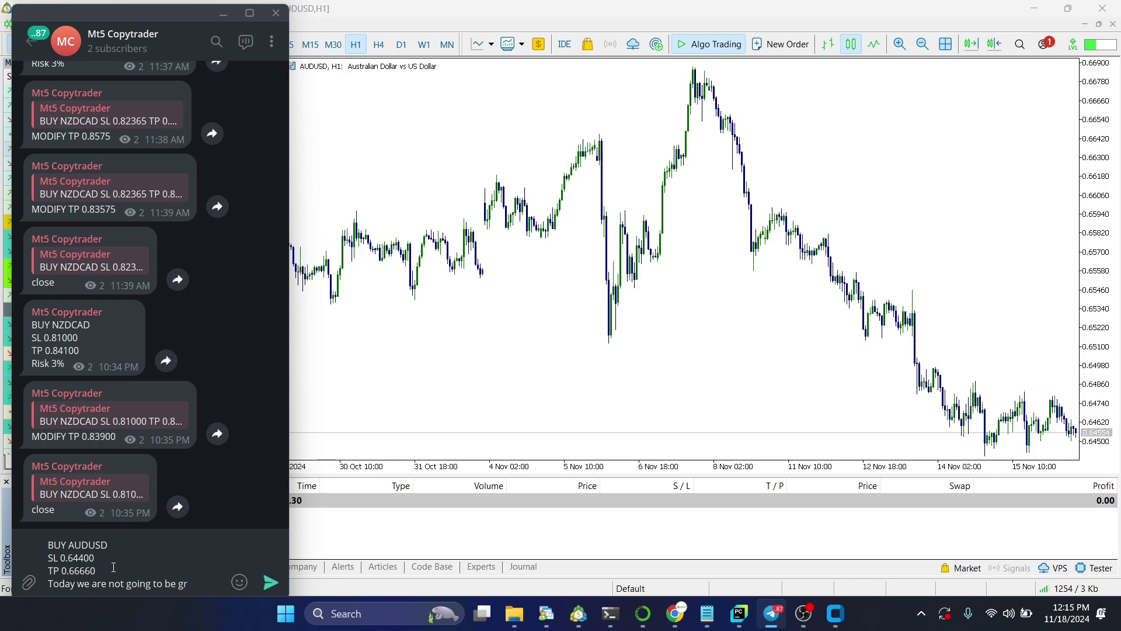
text(eedy so)
key(shift+Return)
text(Risk 2)
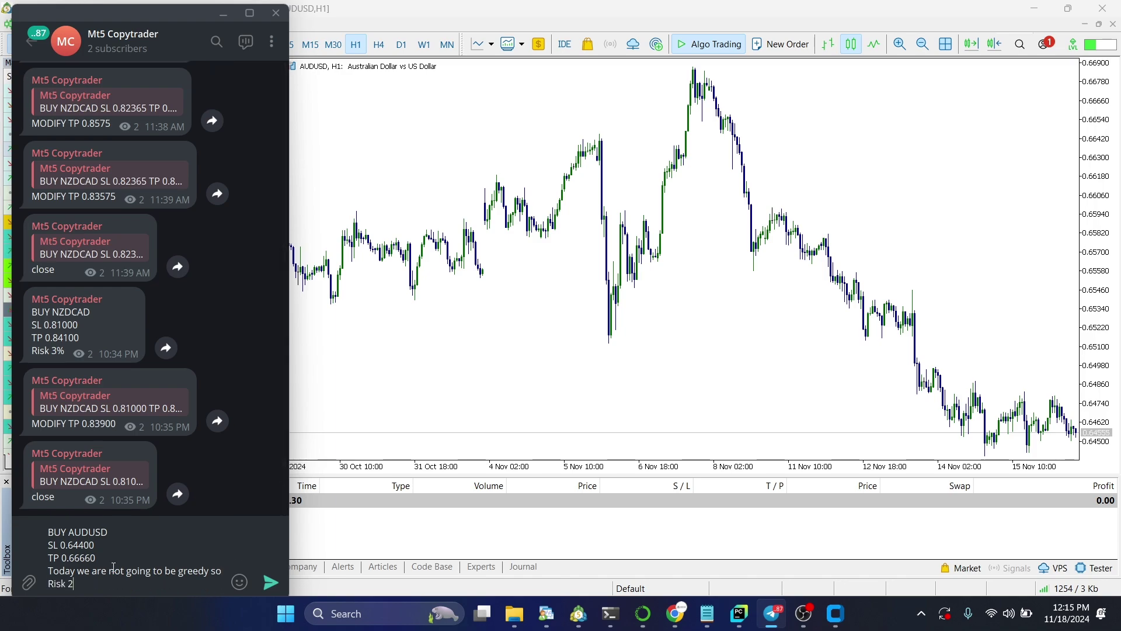
text(%)
key(Return)
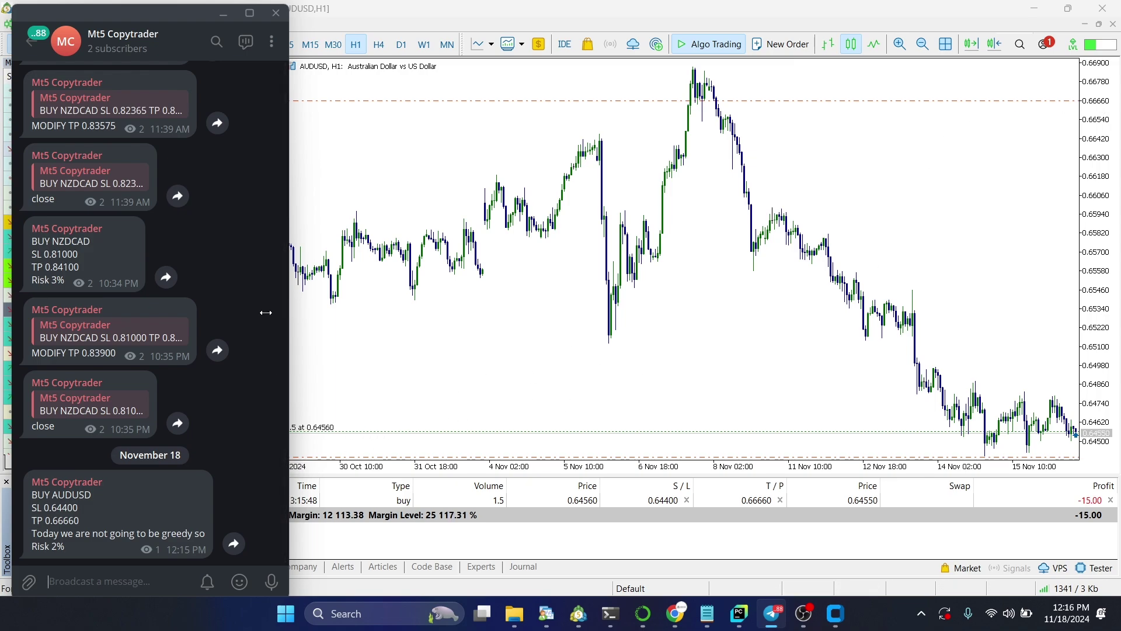
Step: Move Telegram aside to check the copied 1.5-lot AUDUSD buy in MT5, then move it back
drag(157, 16, 600, 79)
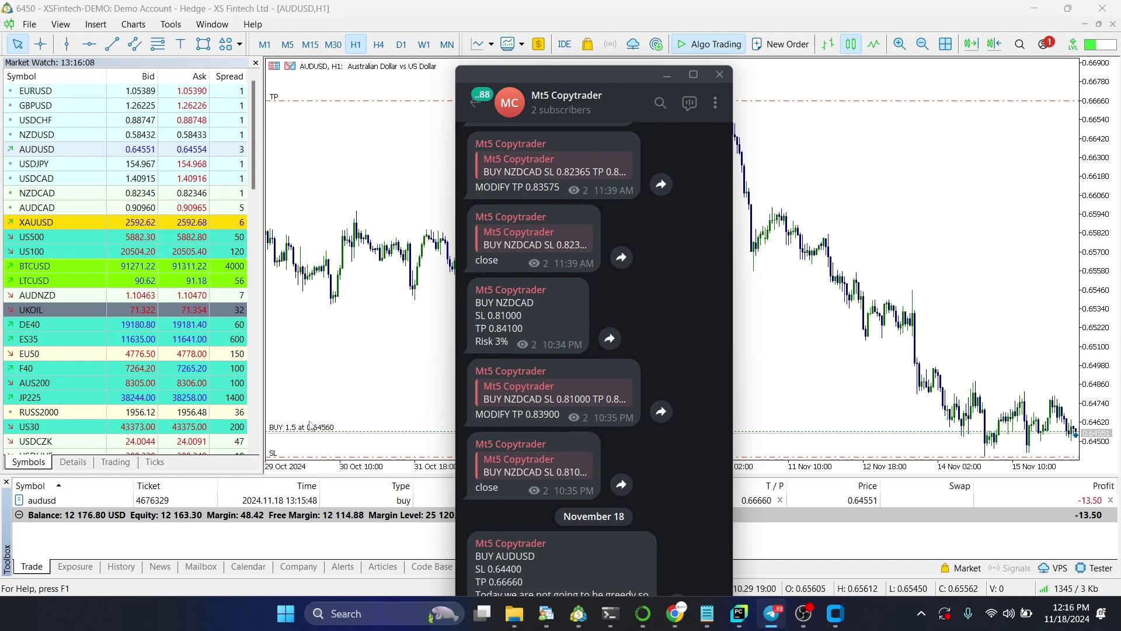
drag(590, 78, 143, 13)
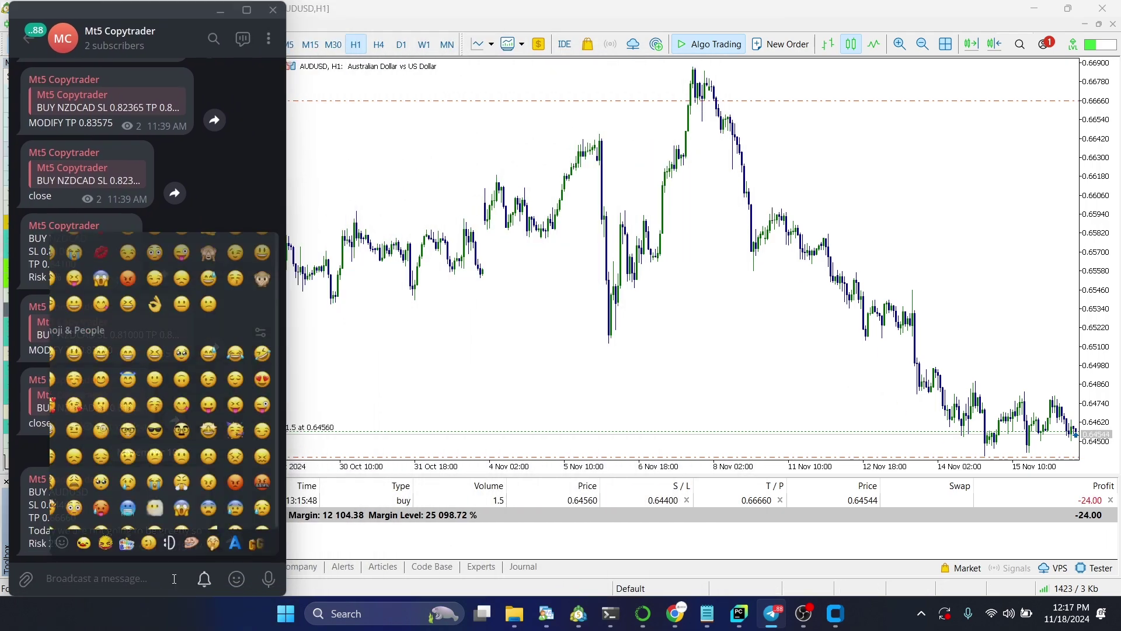
Step: Reply 'Modify TP 0.66420' to the BUY AUDUSD post
double_click(109, 498)
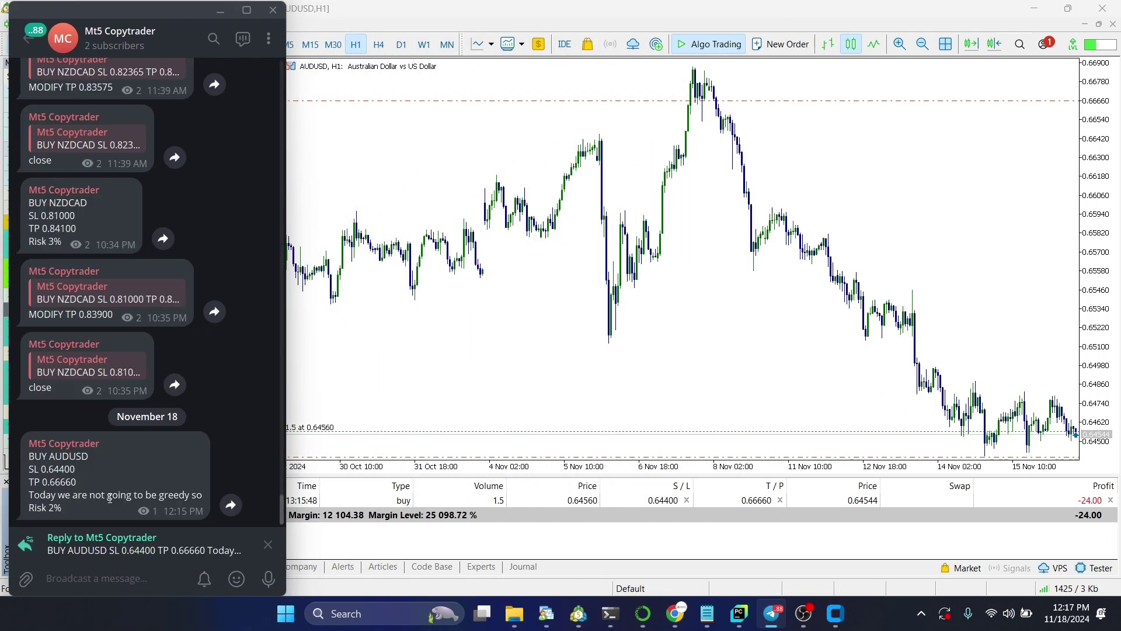
text(Modify T)
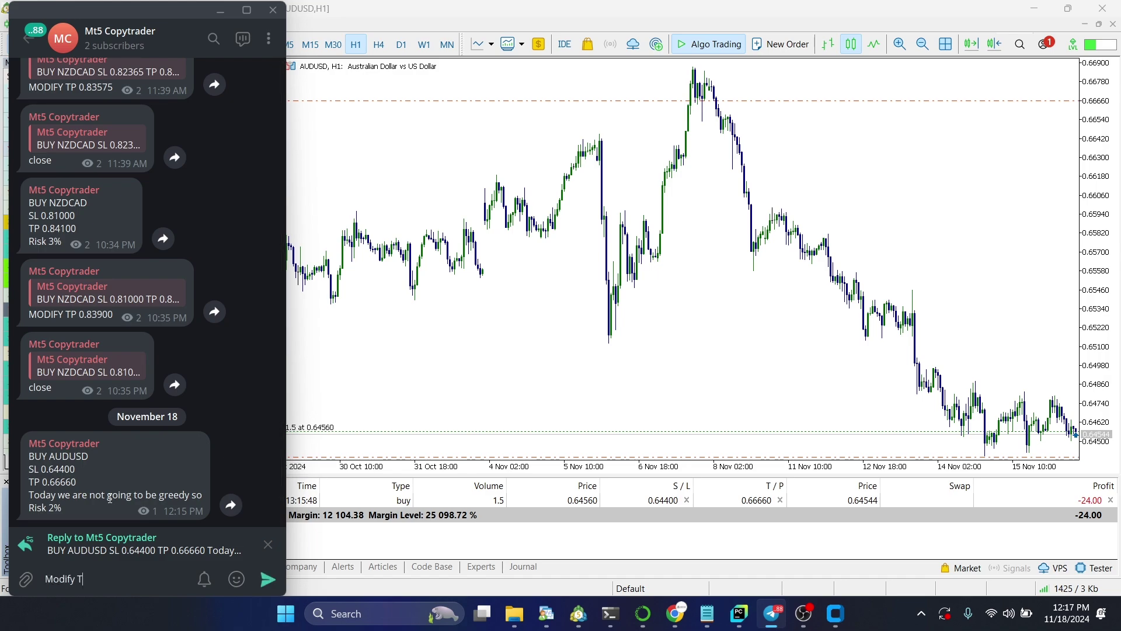
text(P 0.66420)
key(Return)
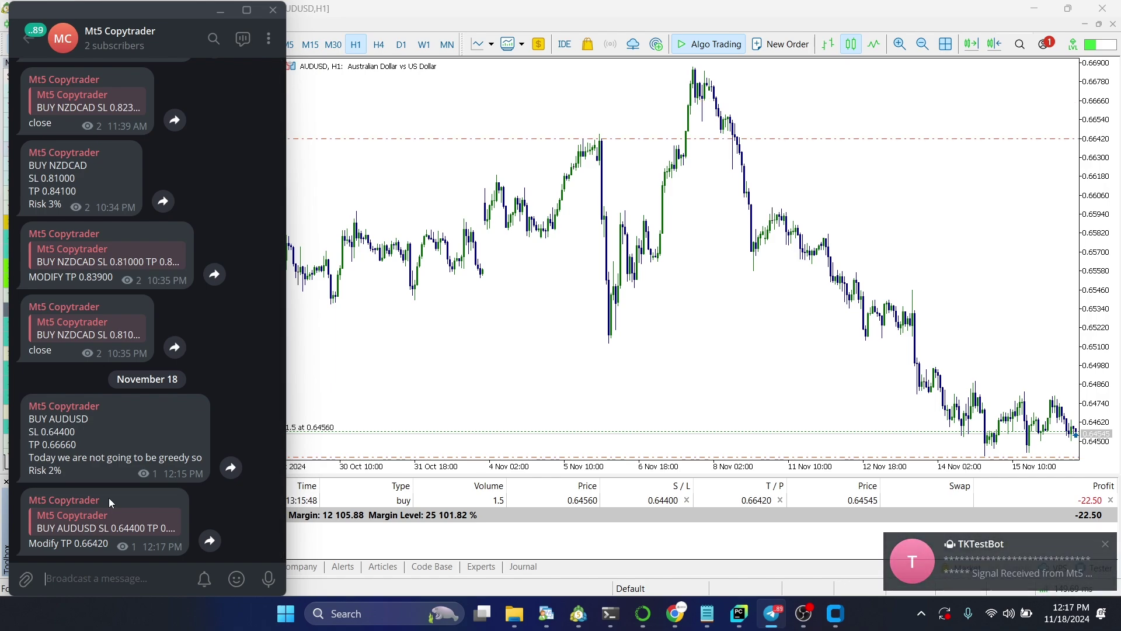
Step: Reply 'close' to the BUY AUDUSD post to close the copied trade
double_click(135, 448)
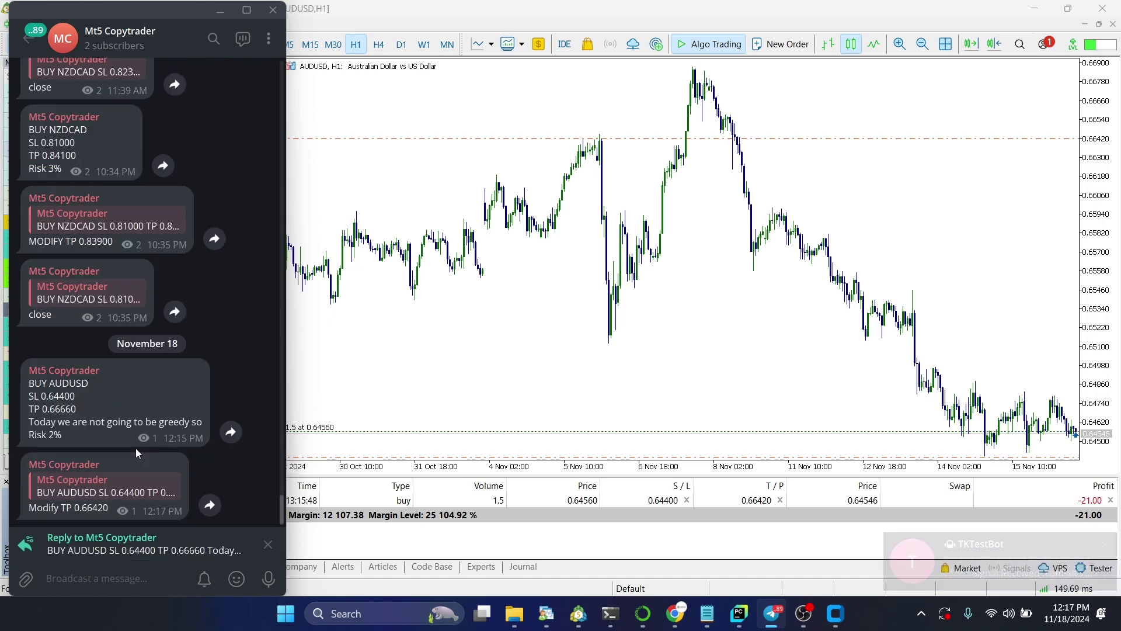
text(close)
key(Return)
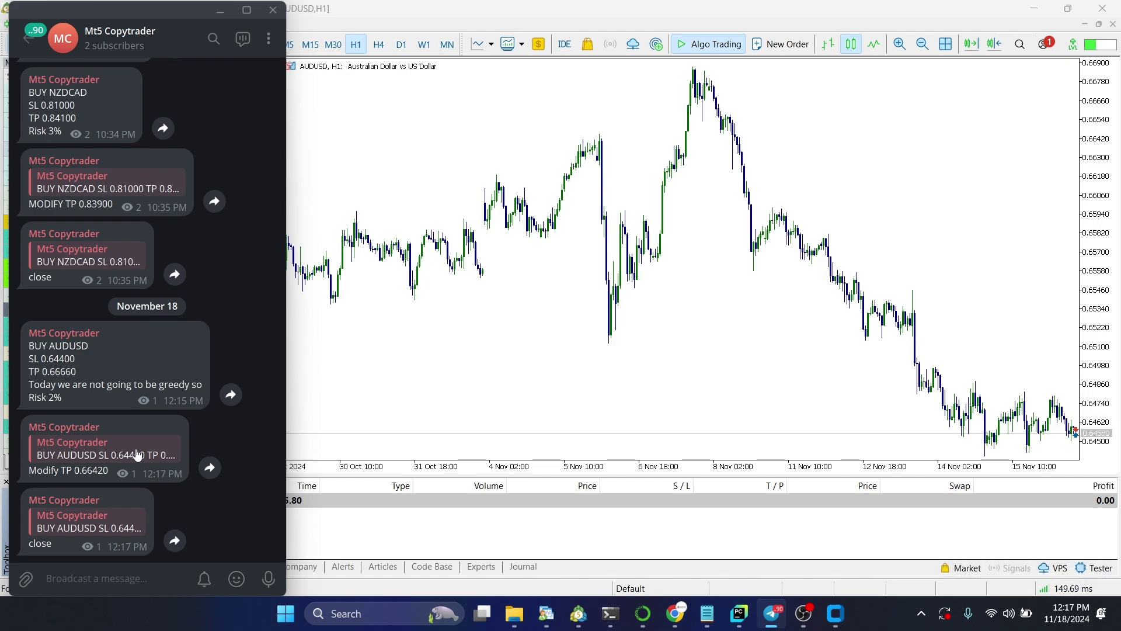
Step: Scroll the TKTestBot chat and heart-react to the Order Modified message
key(ctrl+Tab)
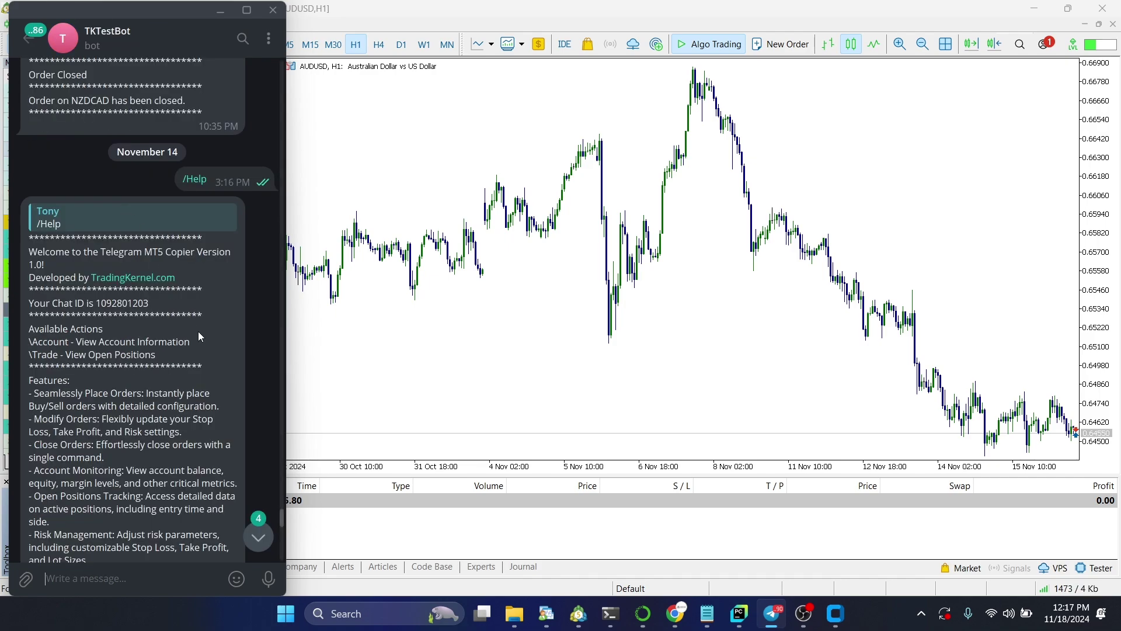
scroll(198, 331, down, 10)
scroll(202, 352, down, 5)
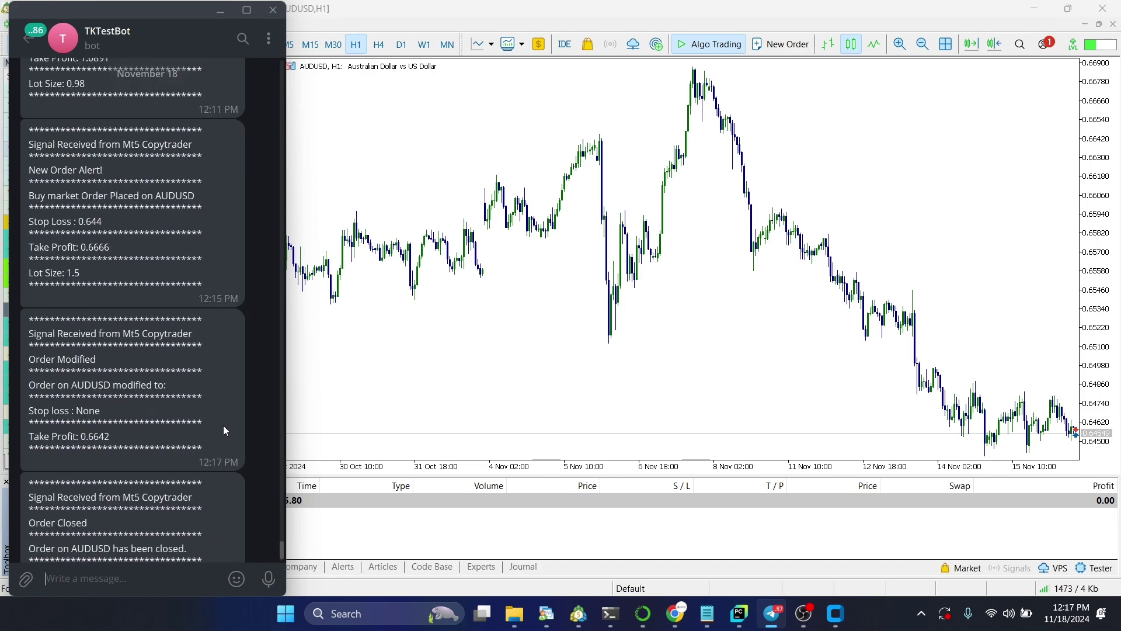
double_click(194, 323)
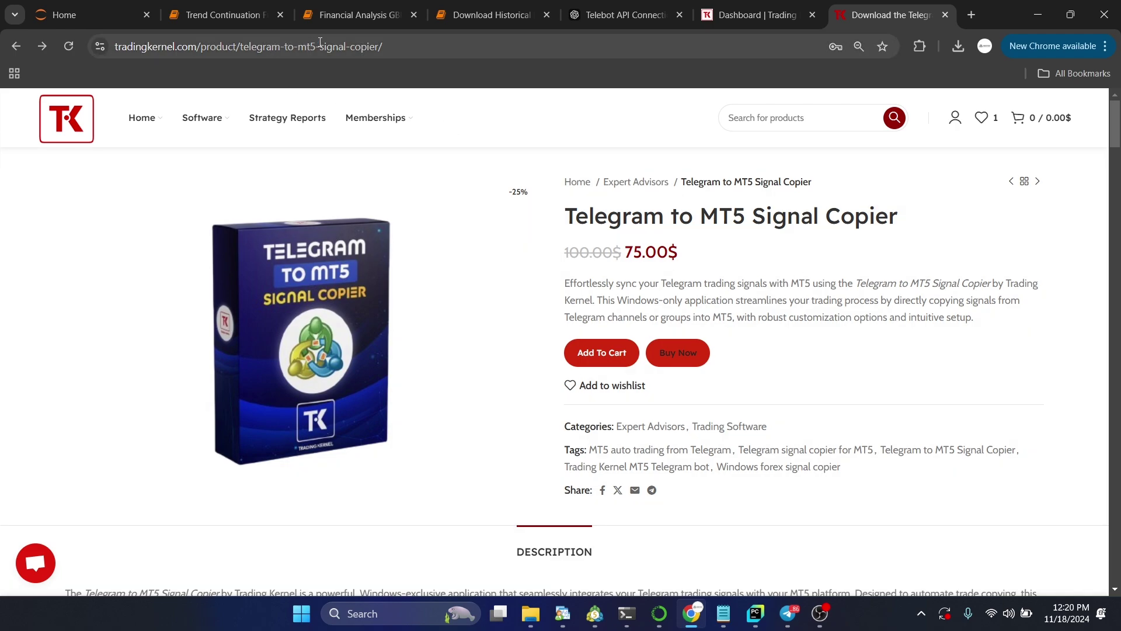
drag(385, 55, 113, 56)
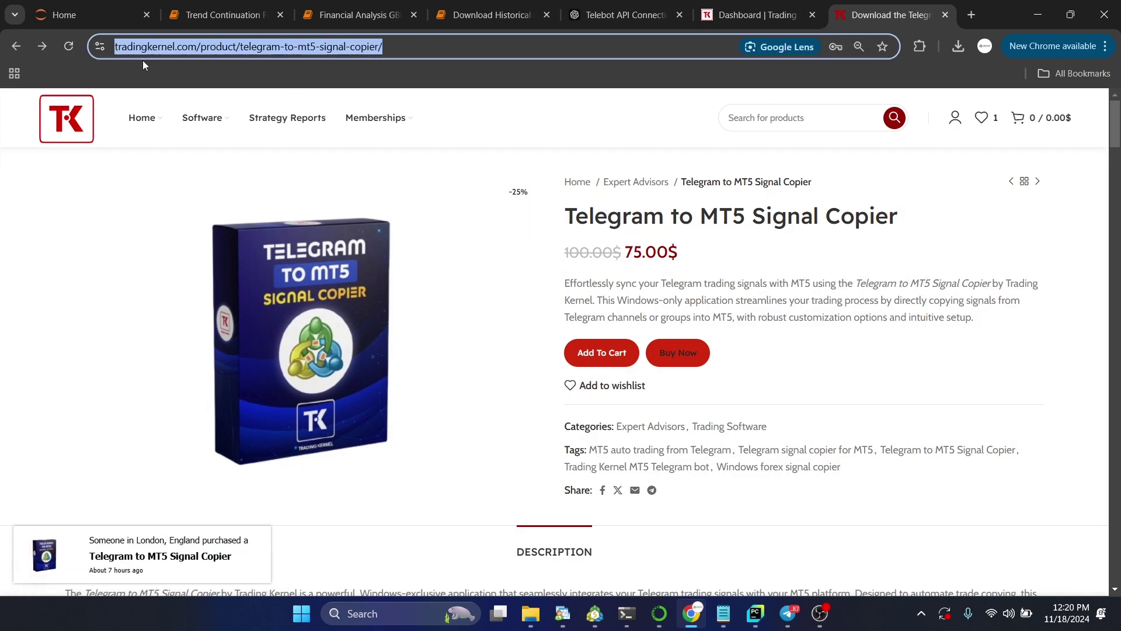
click(542, 226)
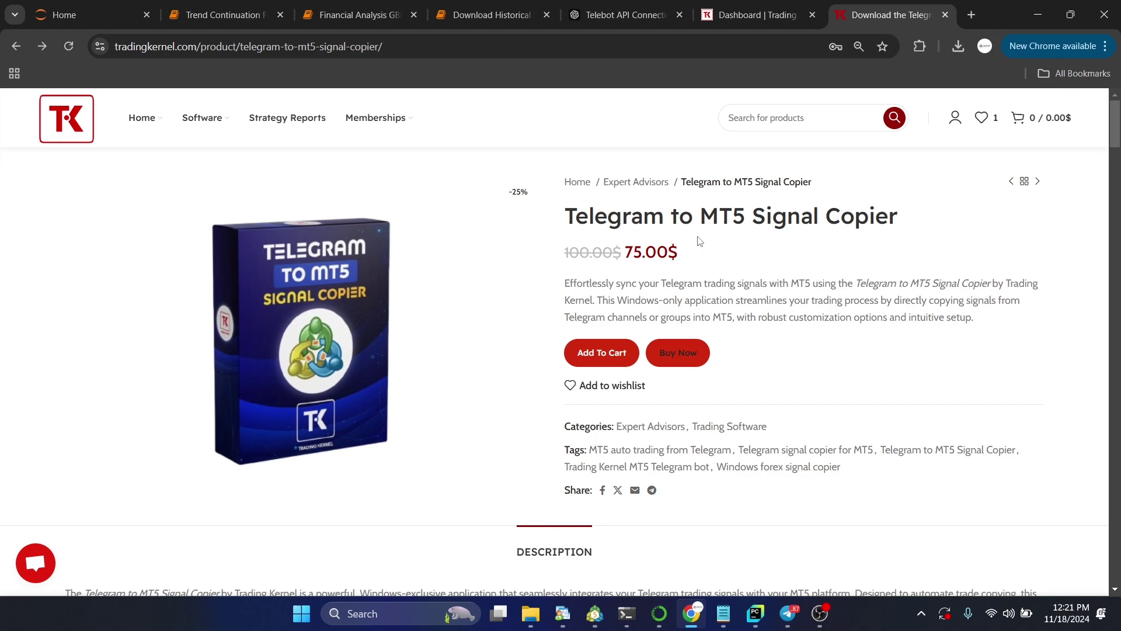
double_click(684, 254)
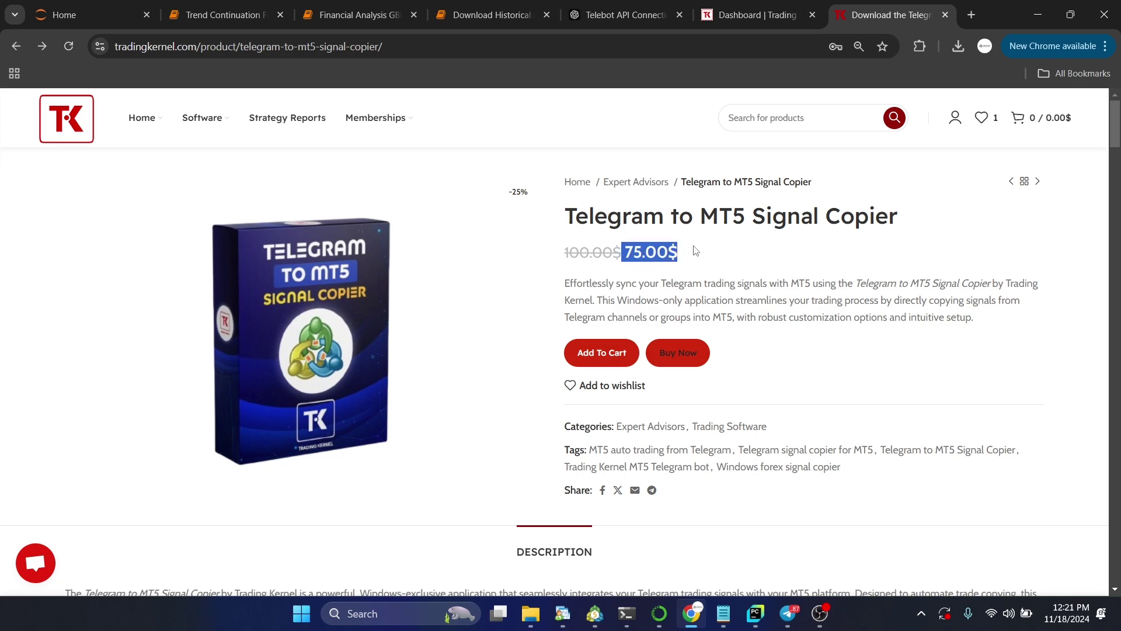
click(587, 362)
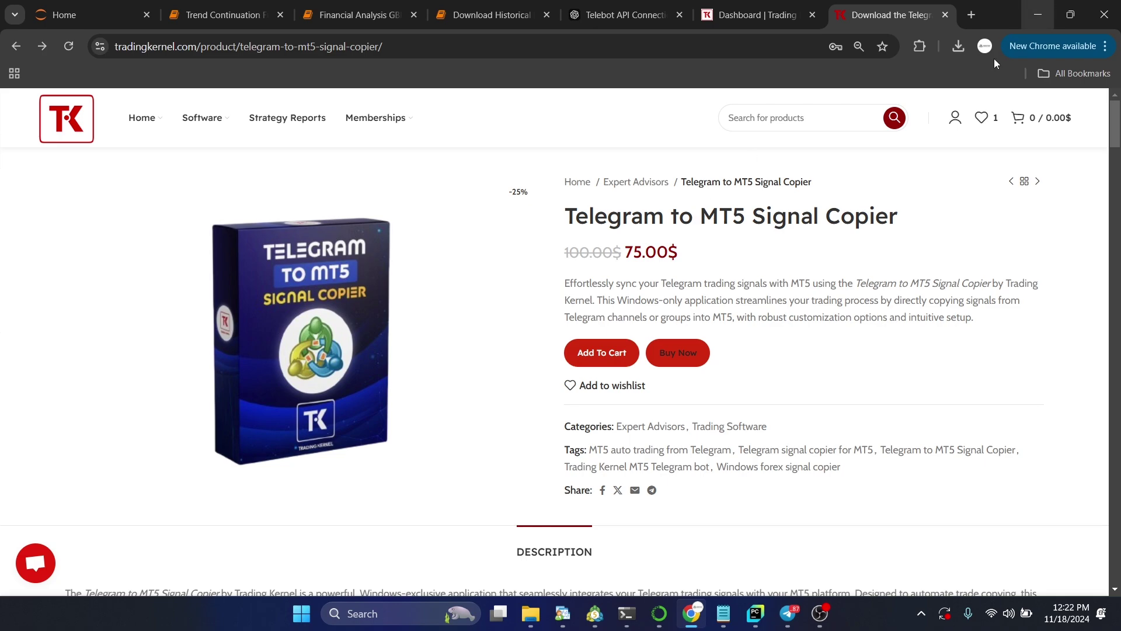
click(543, 620)
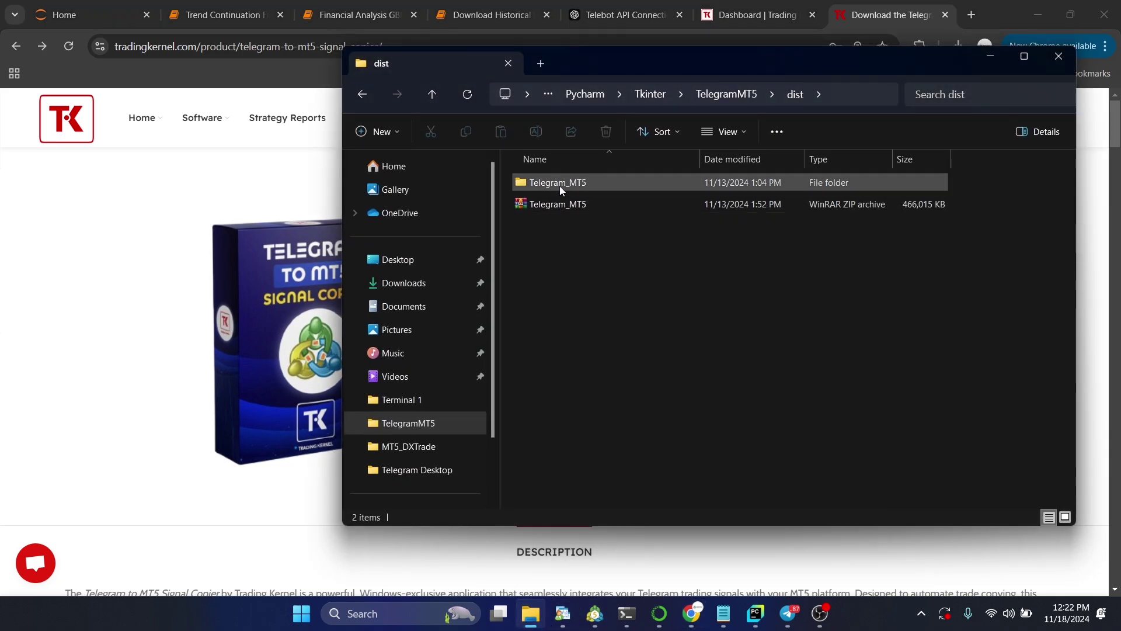
Step: Launch Telegram_MT5.exe from its folder, minimise Chrome and MT5, and reposition the copier window
double_click(626, 179)
click(608, 203)
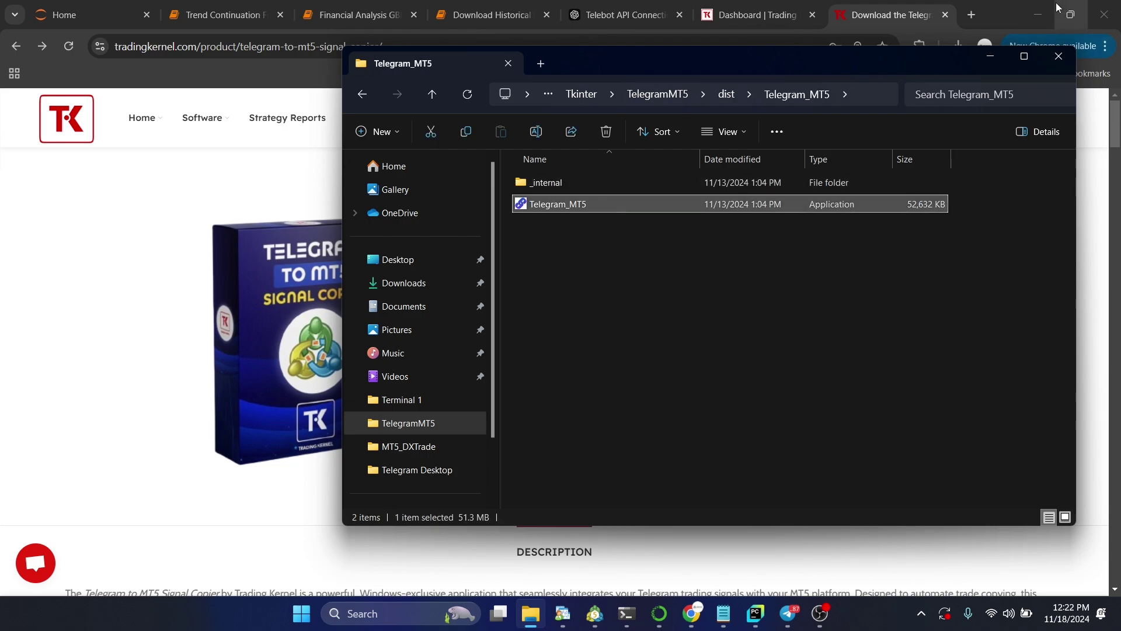
click(1037, 16)
click(1038, 9)
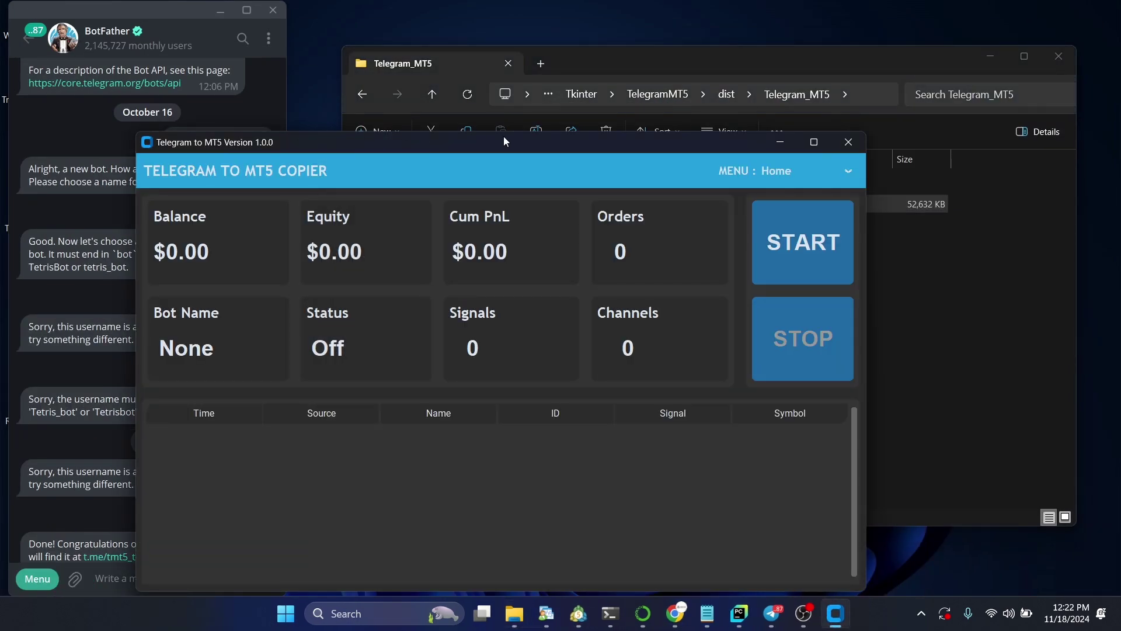
drag(500, 143, 684, 76)
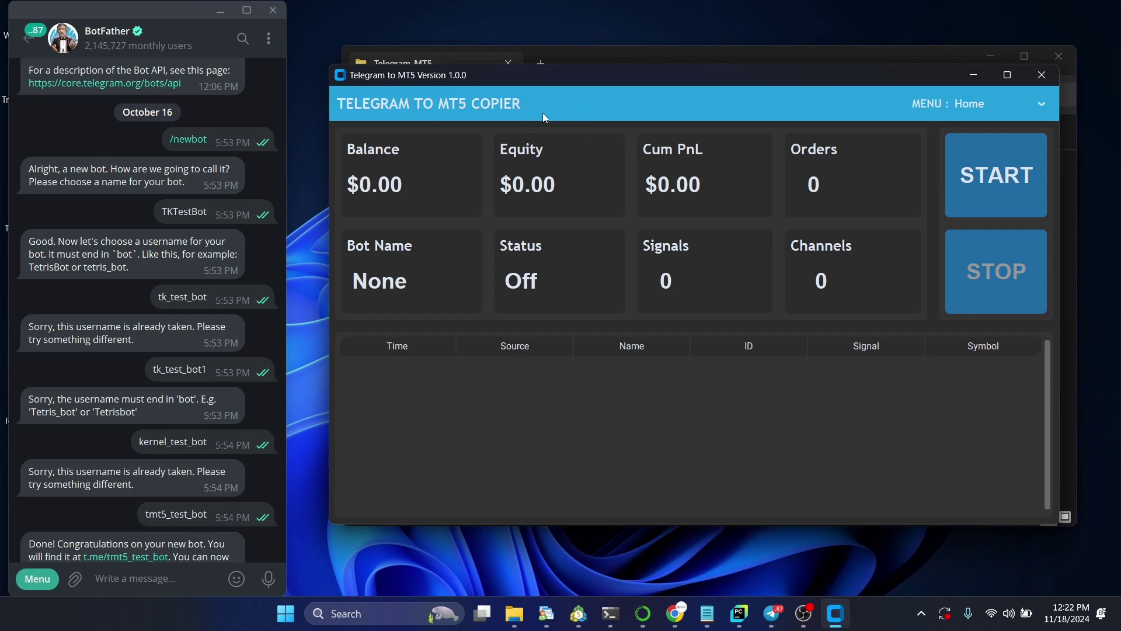
Step: Go to the copier's Settings page via MENU, then bring MetaTrader 5 forward
click(1041, 103)
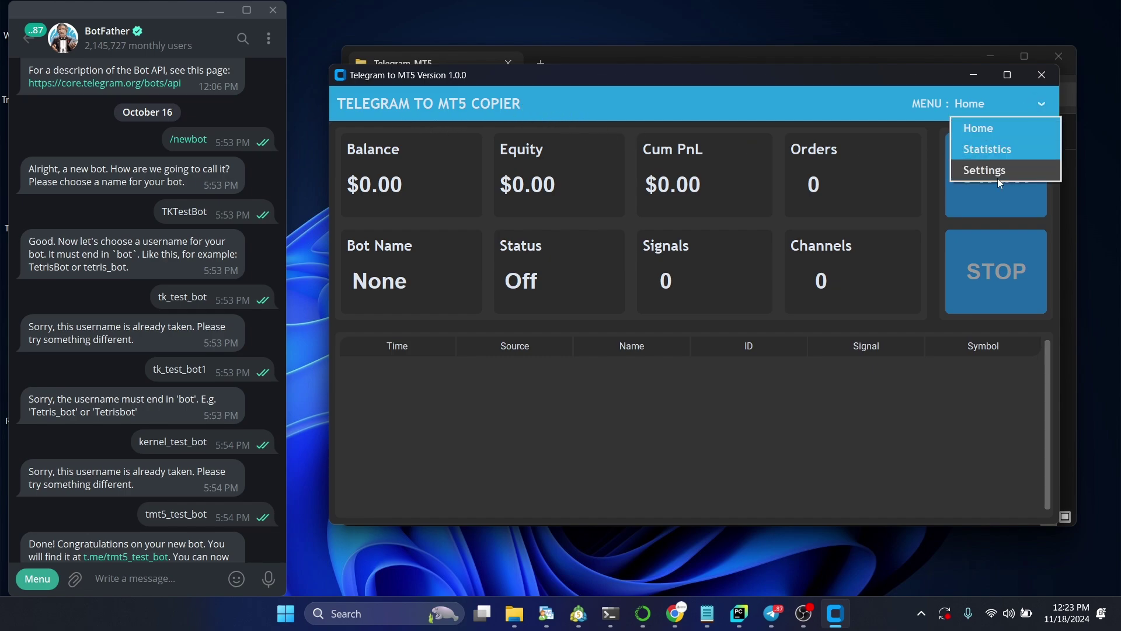
click(997, 175)
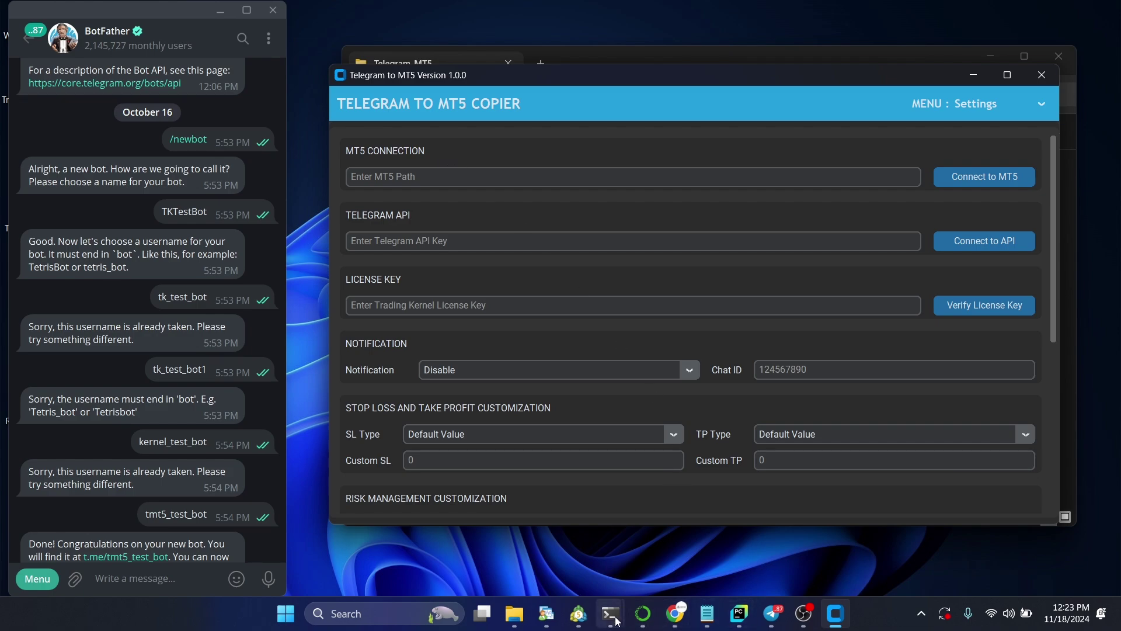
click(578, 613)
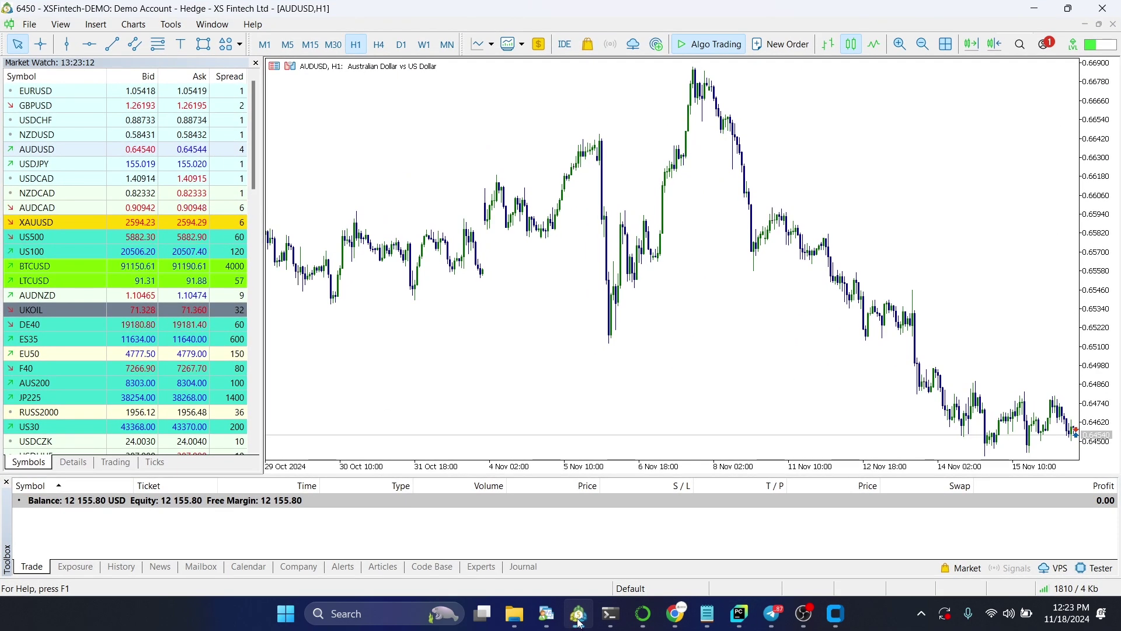
Step: Copy the terminal64.exe Target path from the MetaTrader 5 Client Terminal shortcut properties
right_click(578, 618)
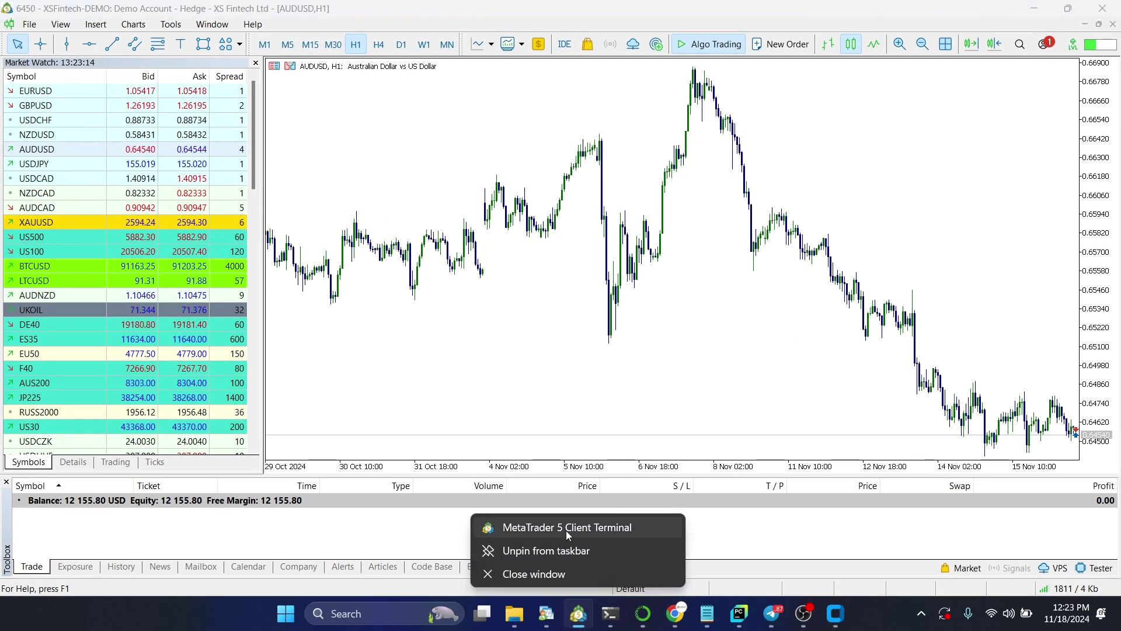
right_click(568, 535)
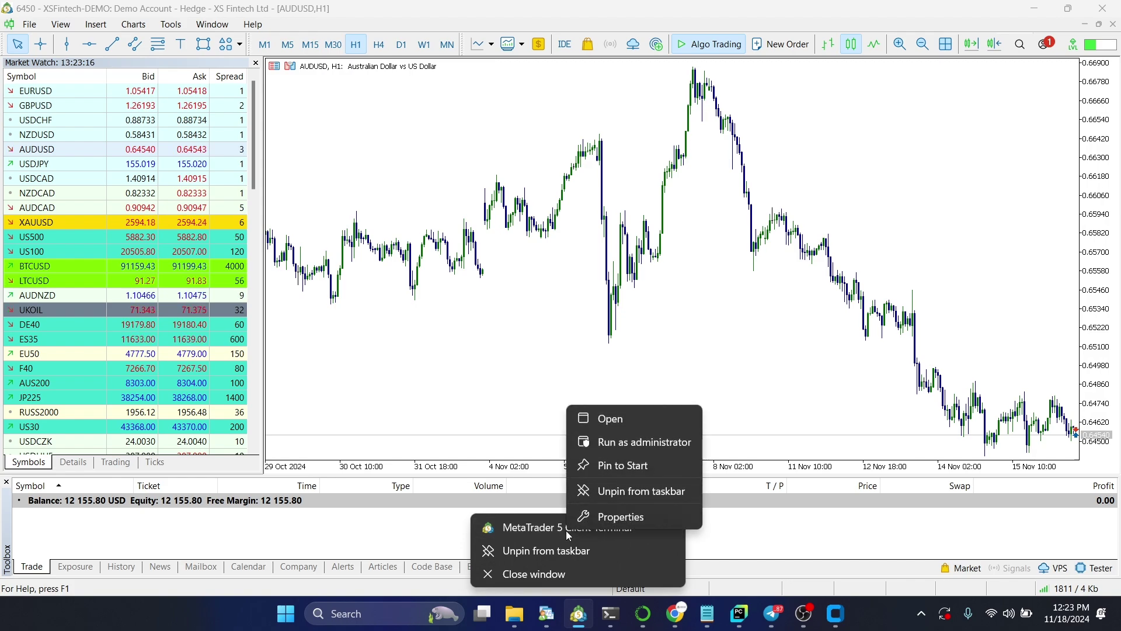
click(616, 517)
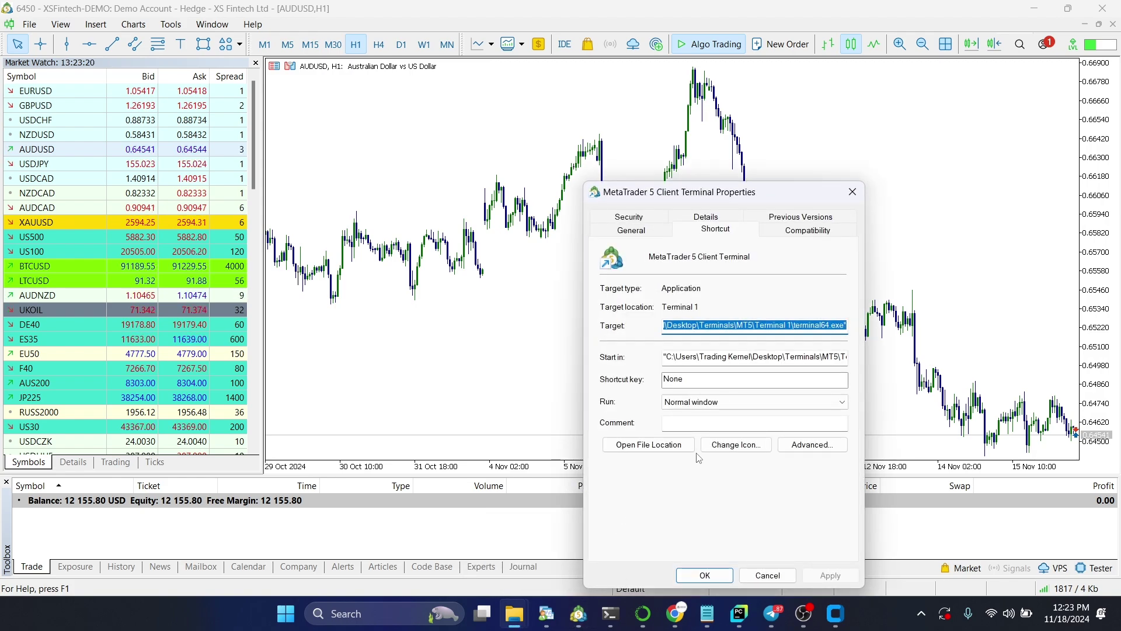
click(852, 192)
click(836, 613)
Step: Paste the terminal64.exe path into the MT5 Path field and connect to MT5
click(424, 177)
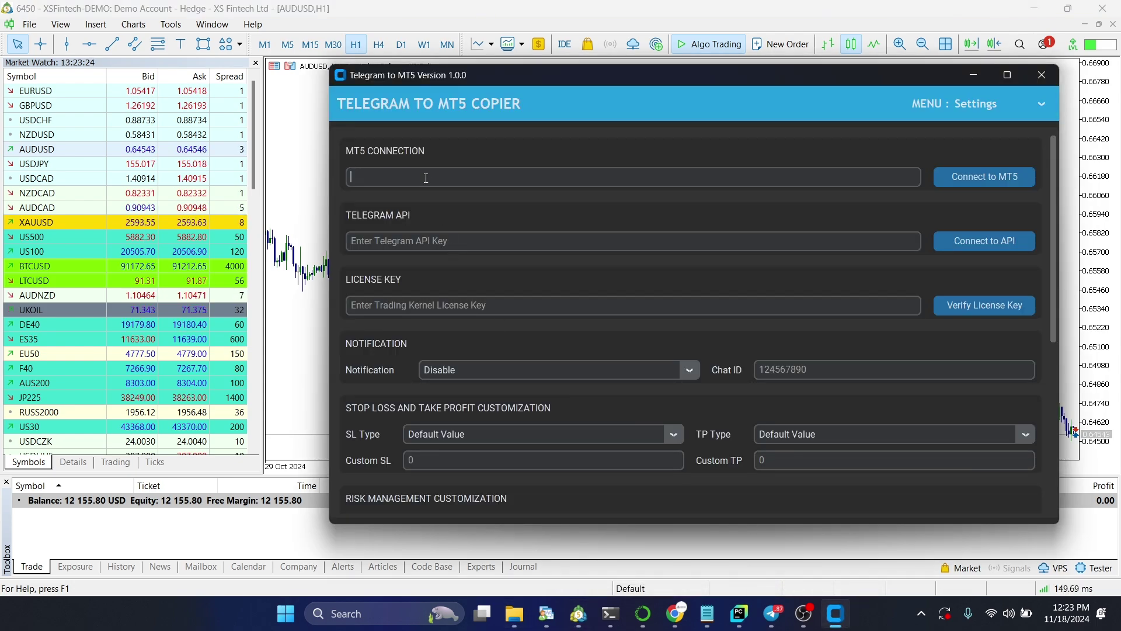
text("C:\Users\TradingKernel\Desktop\Terminals\MT5\Terminal 1\terminal64.exe")
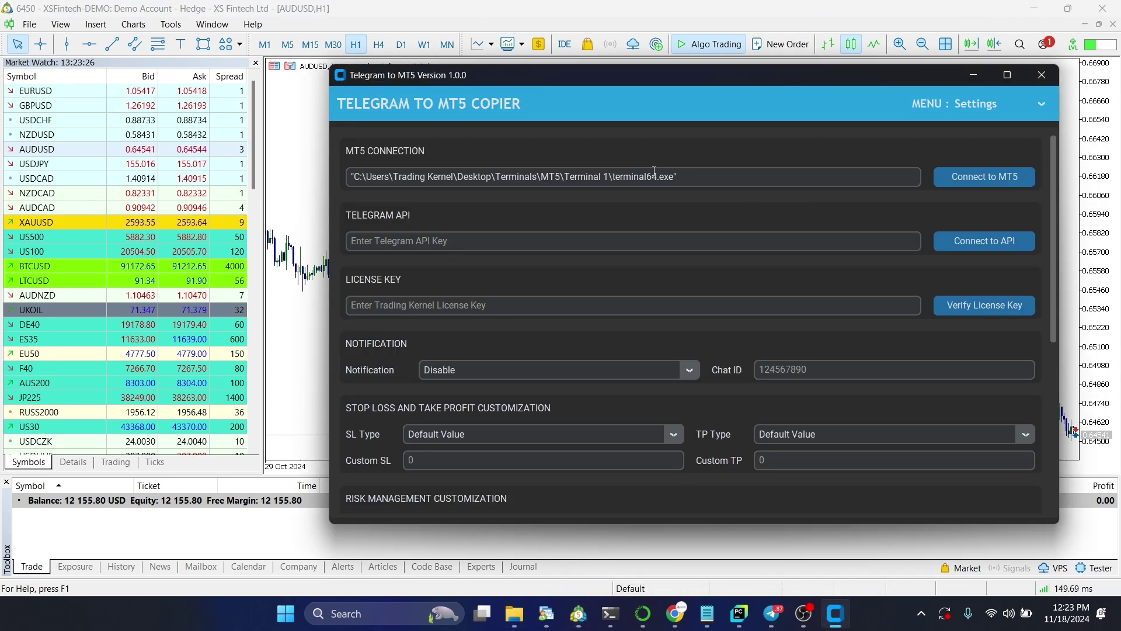
click(985, 187)
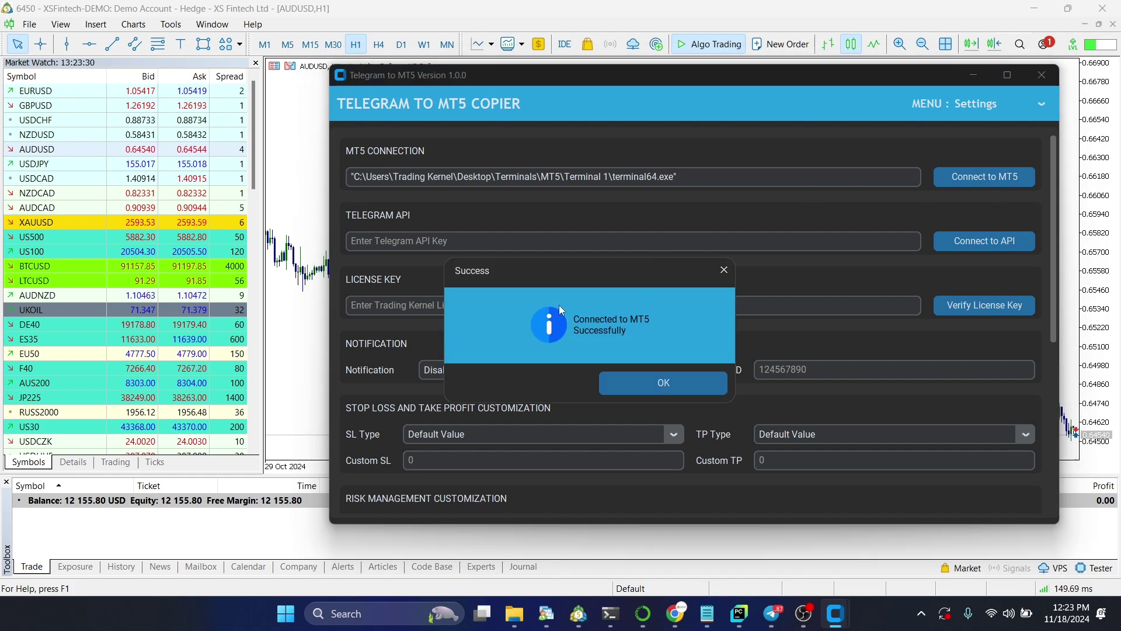
click(663, 383)
Step: Rearrange the copier and folder windows and focus the Telegram API key field
drag(713, 74, 695, 80)
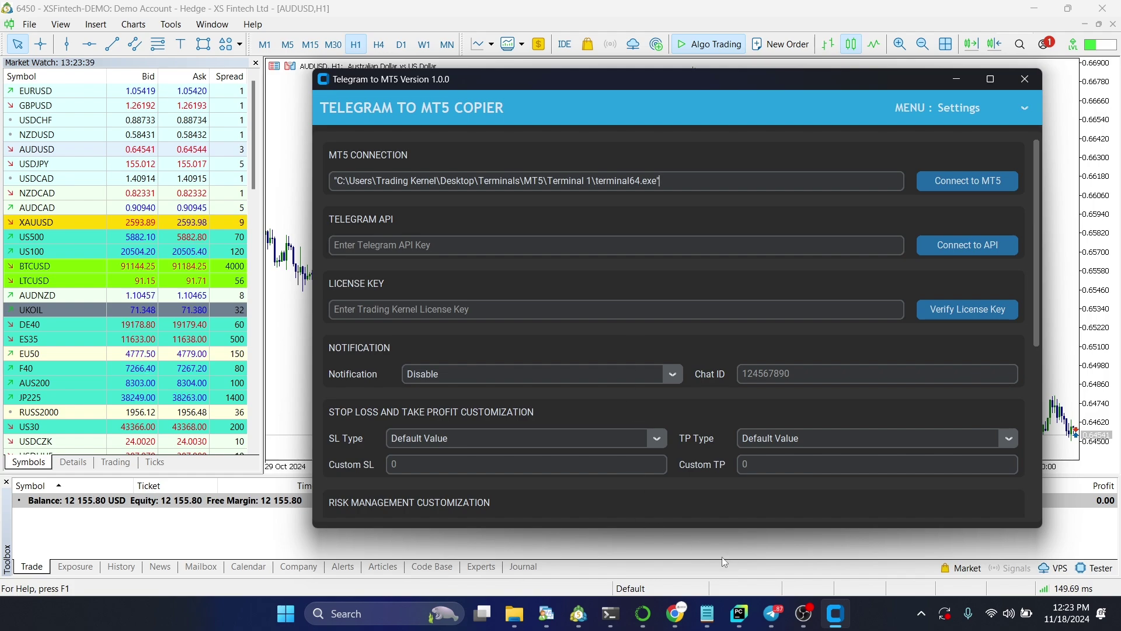
click(514, 616)
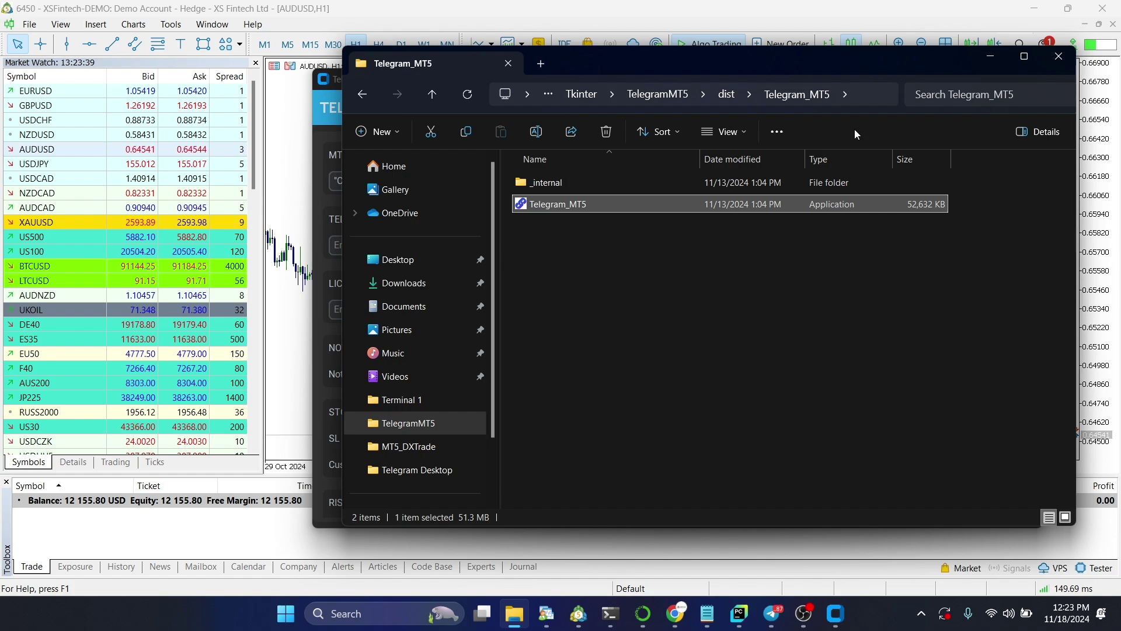
click(990, 57)
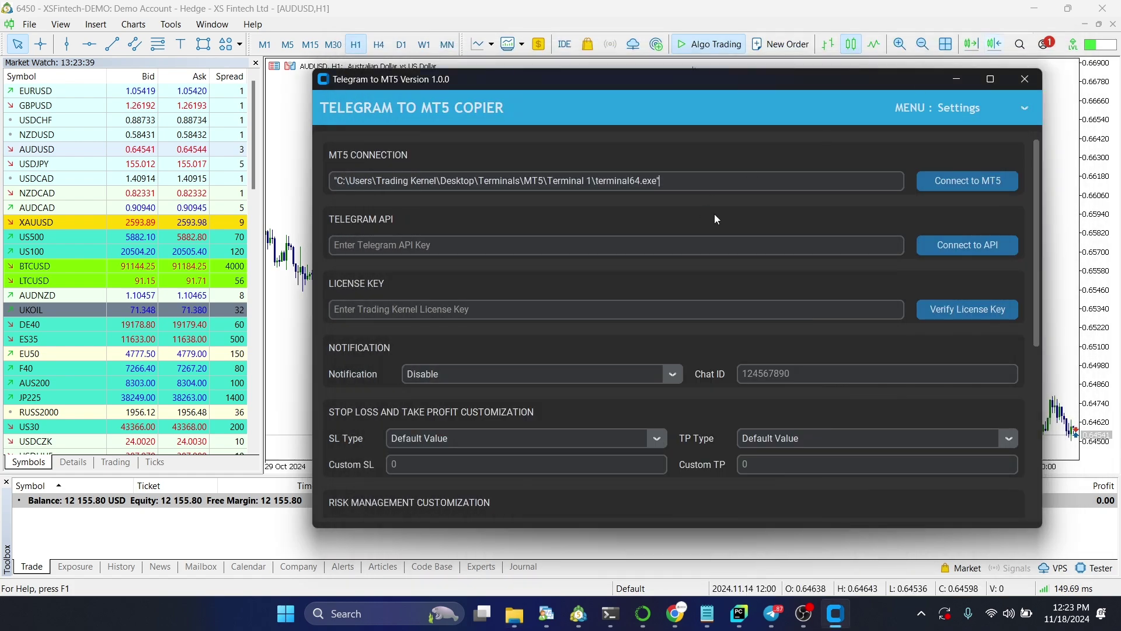
click(398, 246)
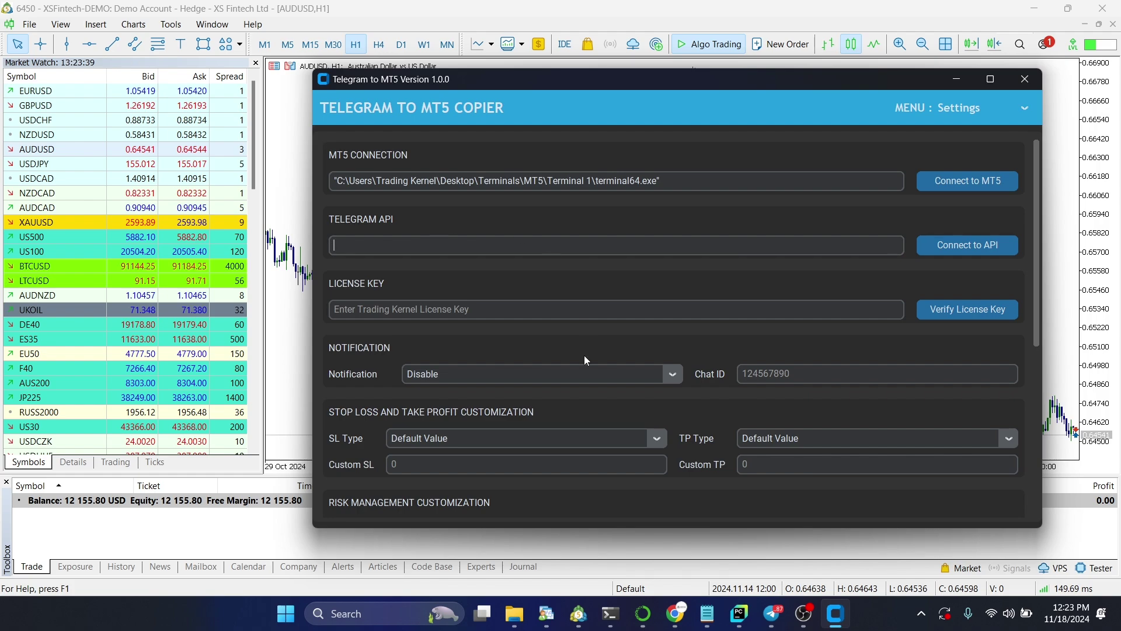
Step: Find BotFather's 'Done!' message for tmt5_test_bot and select its HTTP API token
click(772, 613)
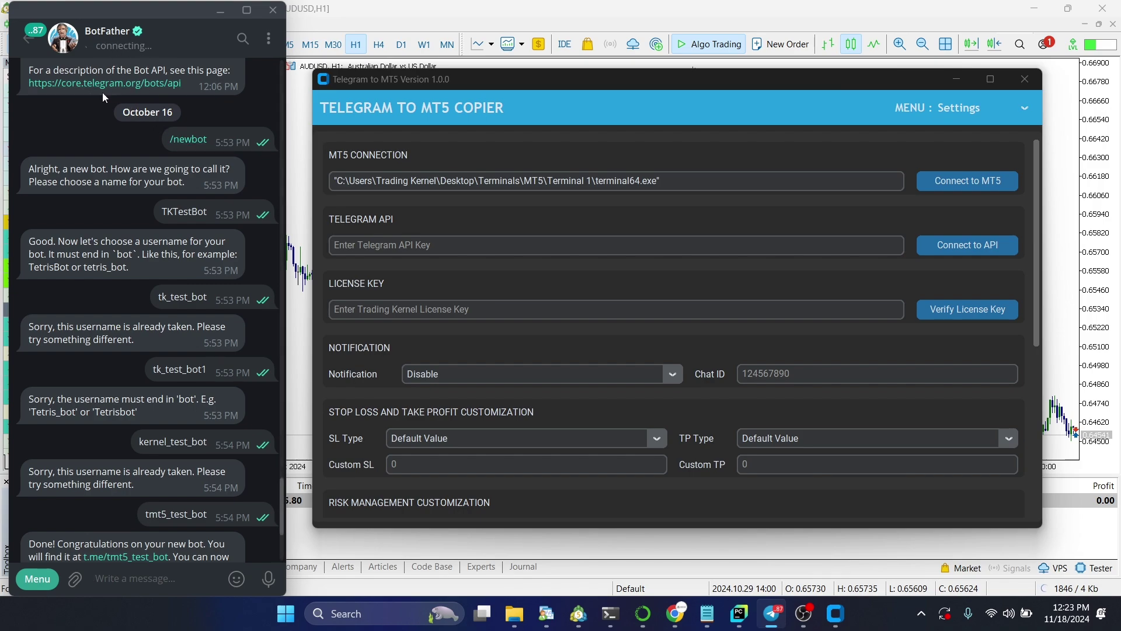
mouse_move(151, 84)
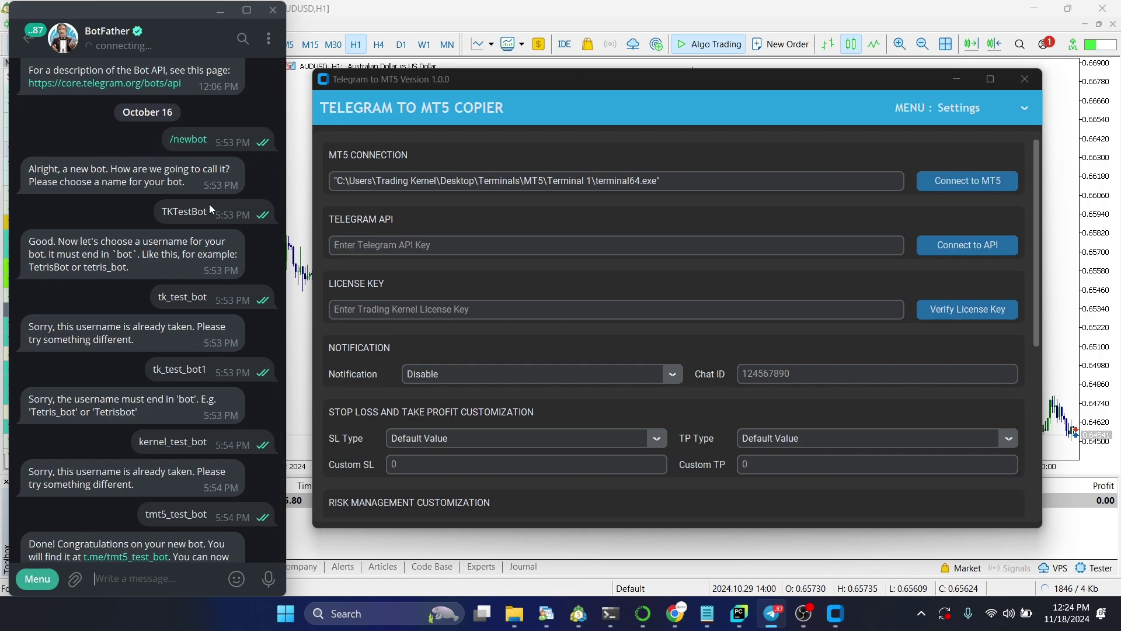
drag(209, 211, 173, 211)
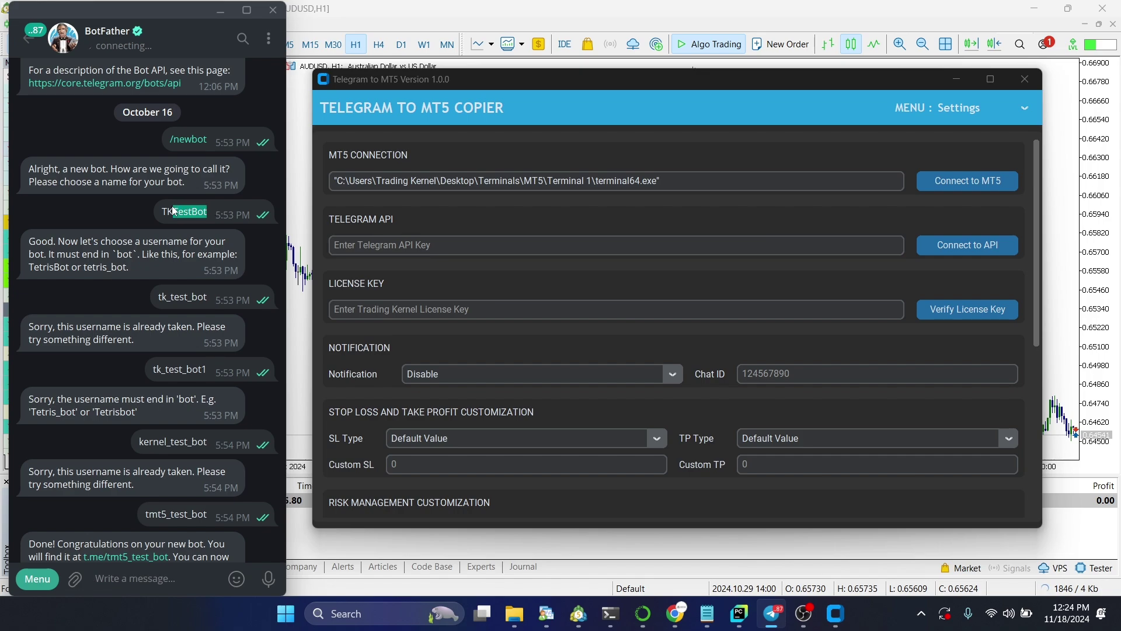
scroll(237, 391, down, 1)
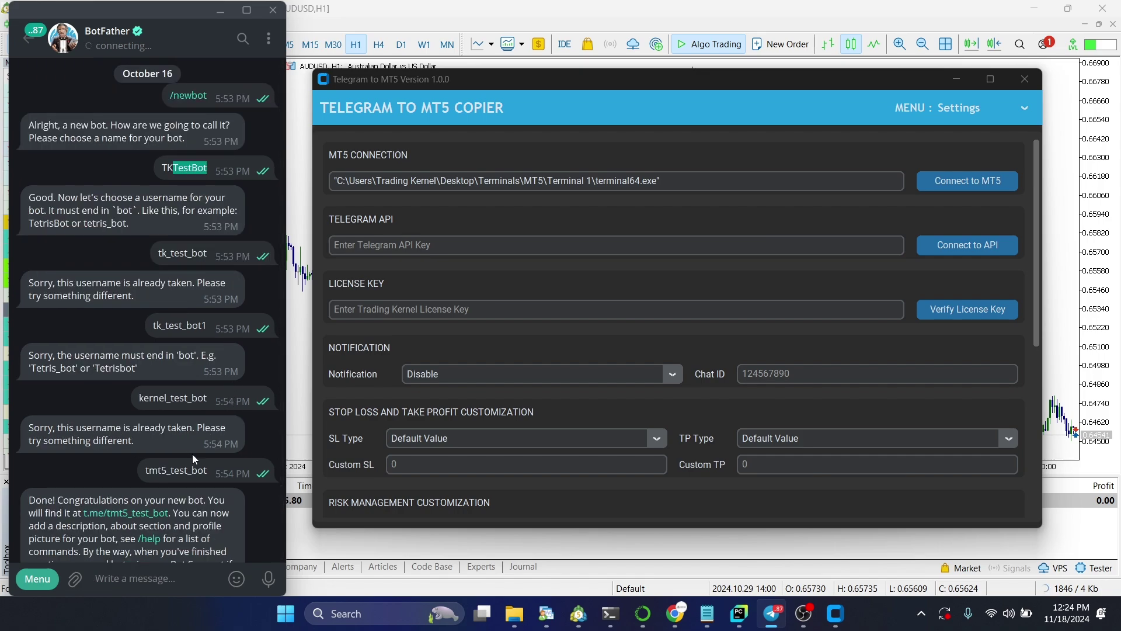
scroll(195, 459, down, 2)
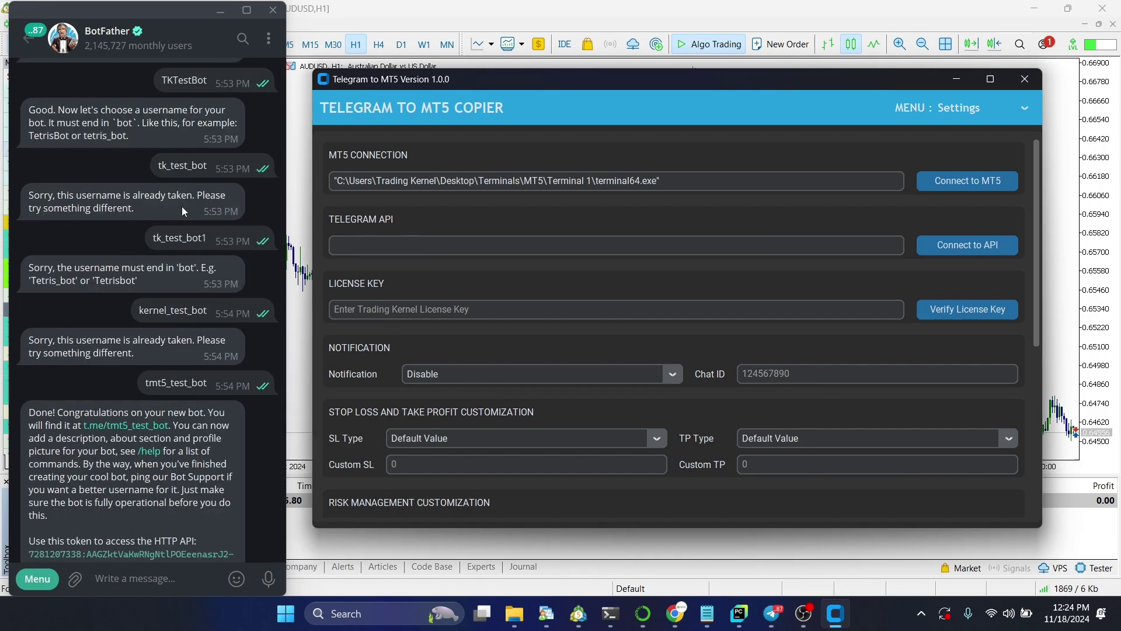
click(212, 387)
scroll(207, 380, down, 2)
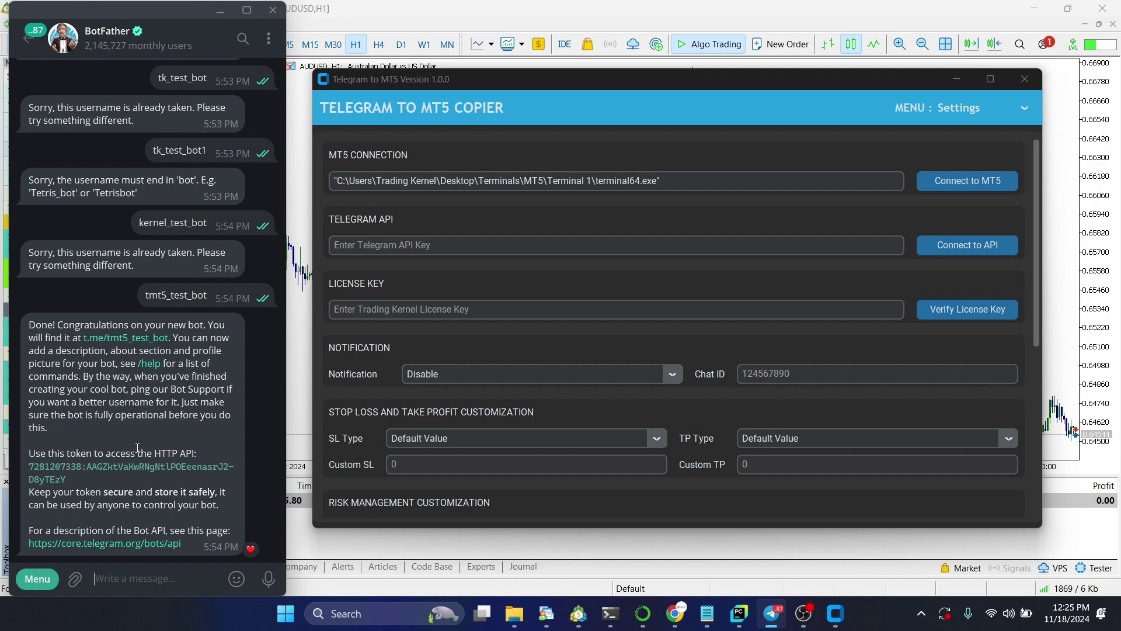
drag(68, 480, 29, 468)
key(ctrl+c)
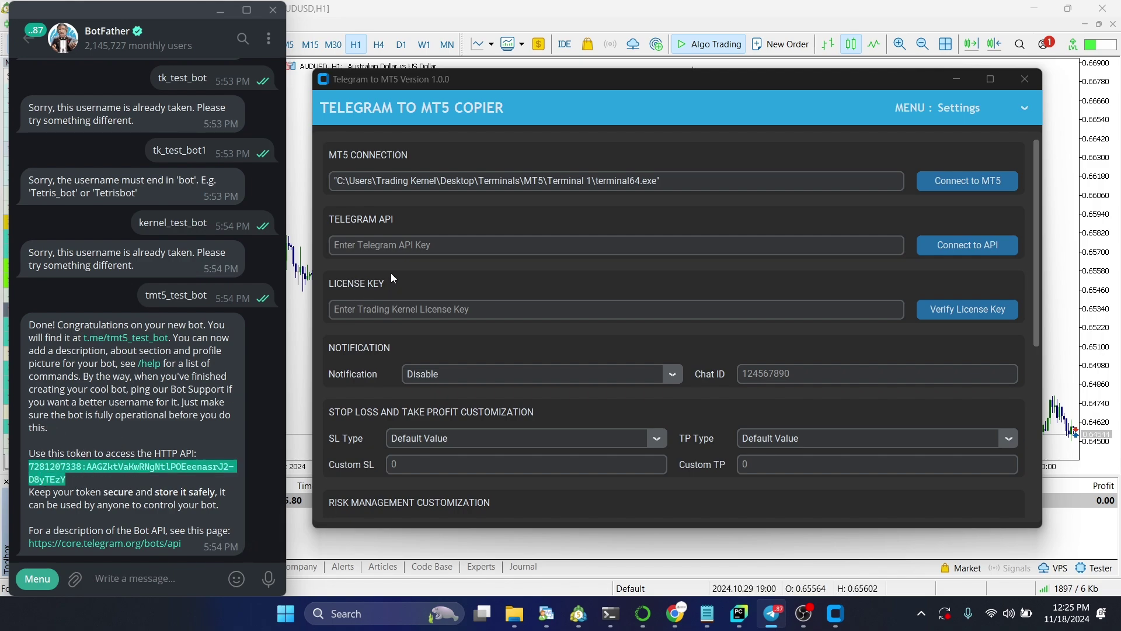
Step: Paste the bot token into the Telegram API Key field and connect the copier as TKTestBot
click(403, 240)
key(ctrl+v)
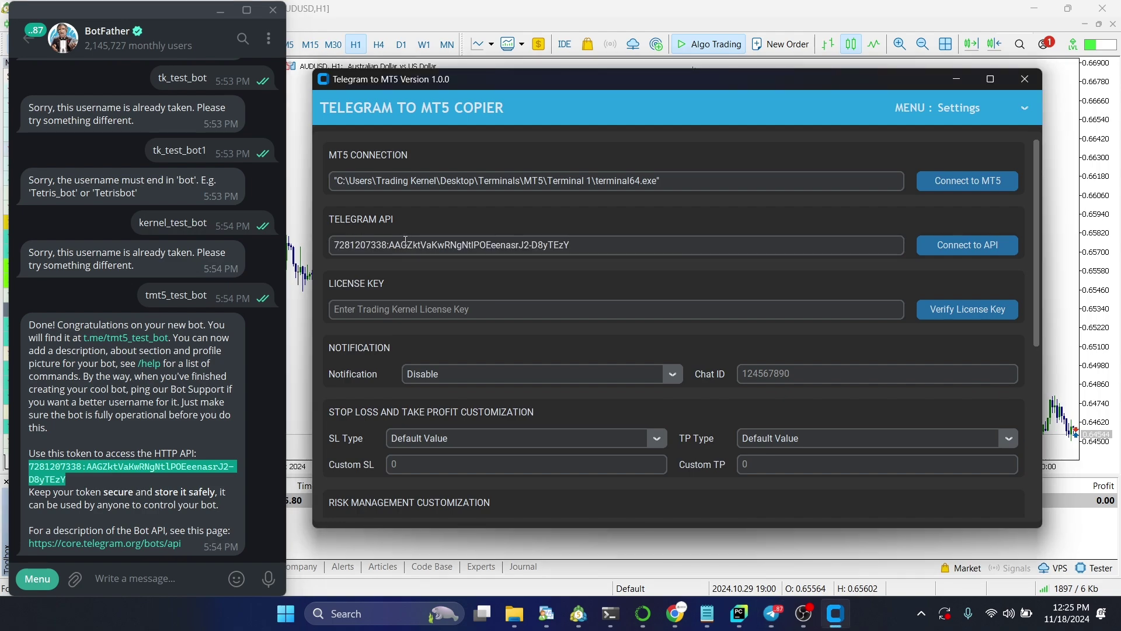
click(974, 248)
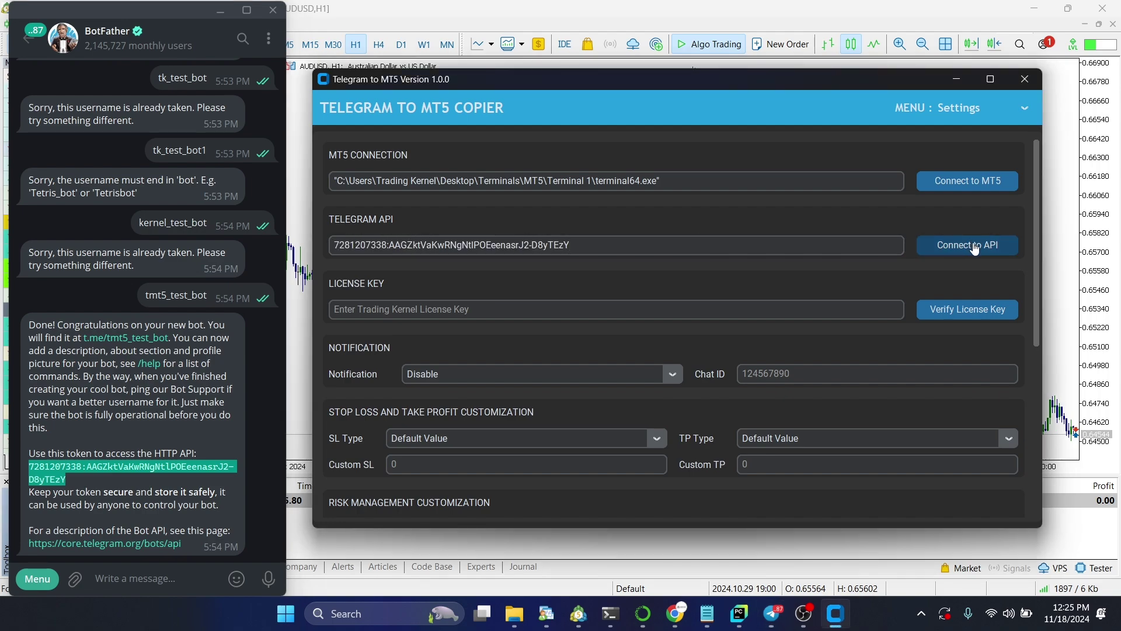
drag(588, 270, 628, 239)
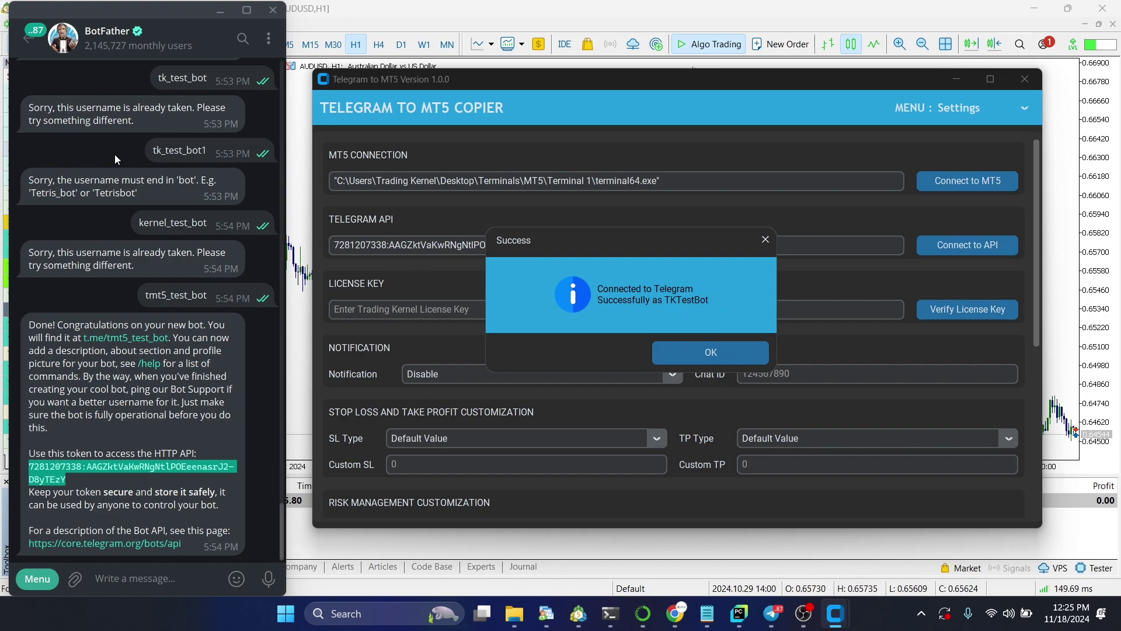
scroll(193, 216, up, 4)
scroll(193, 216, down, 2)
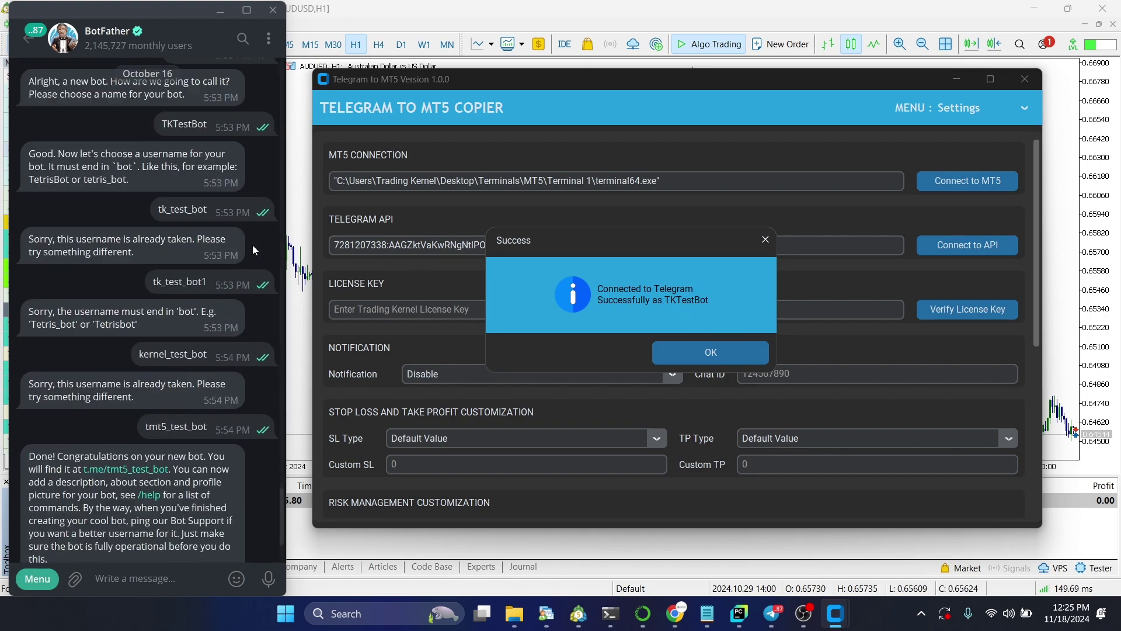
click(710, 354)
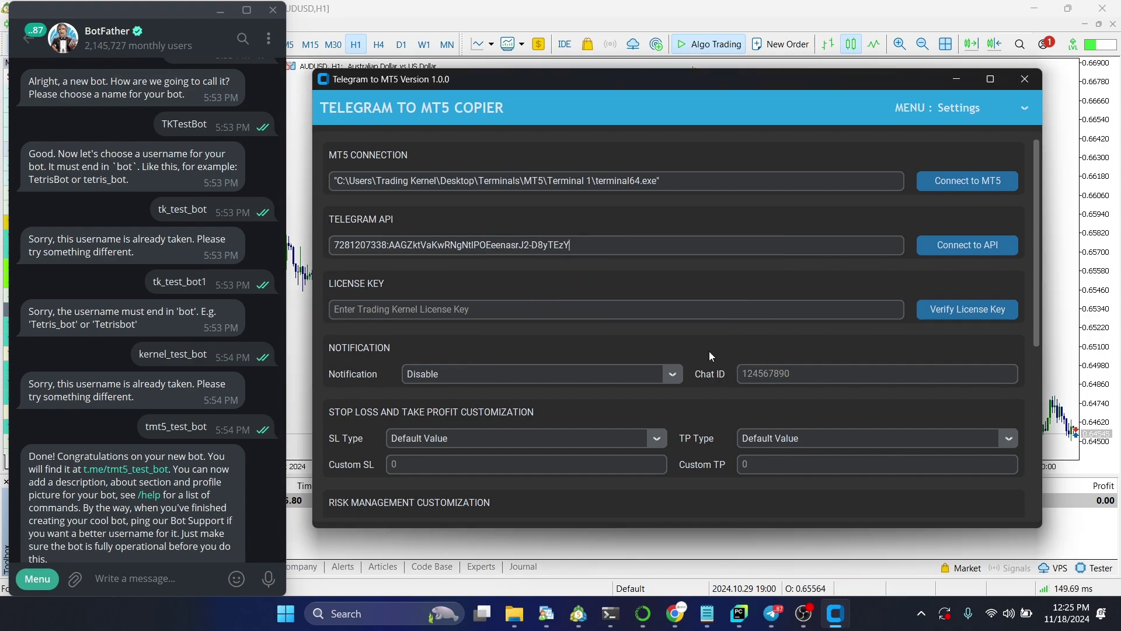
Step: Enter the license key and verify it, dismissing the License Verified message
click(459, 308)
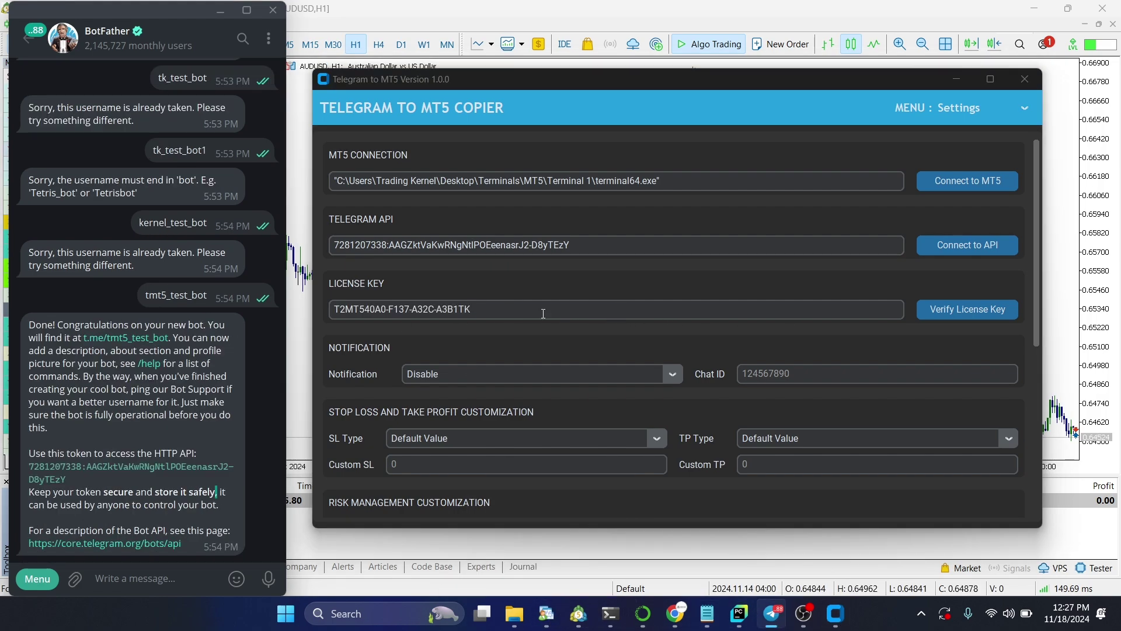
drag(489, 302, 337, 308)
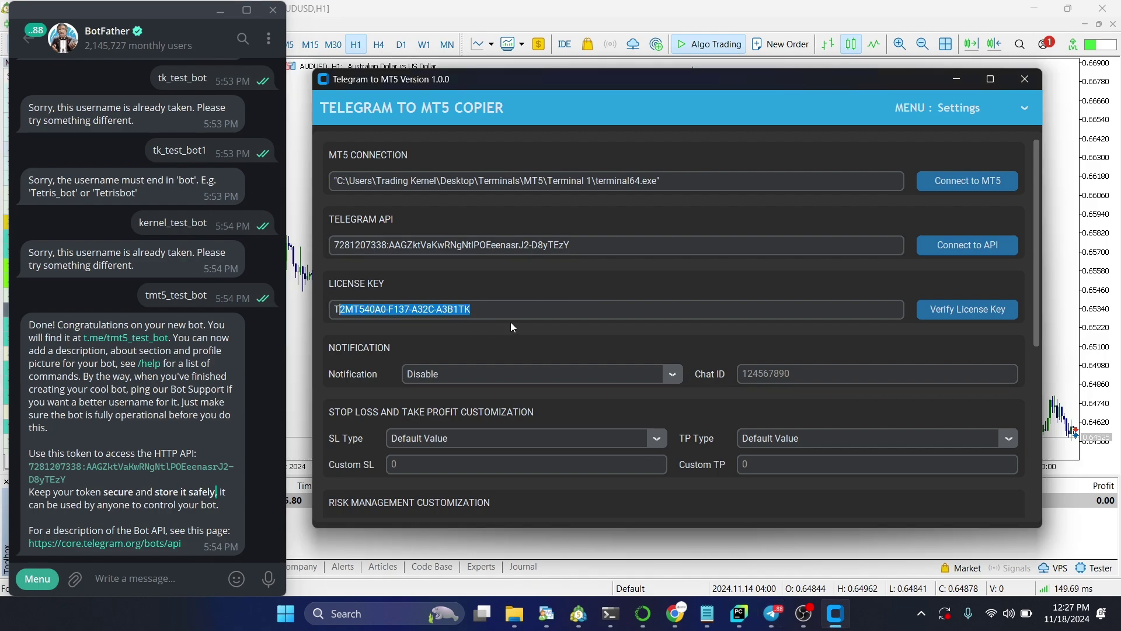
click(885, 316)
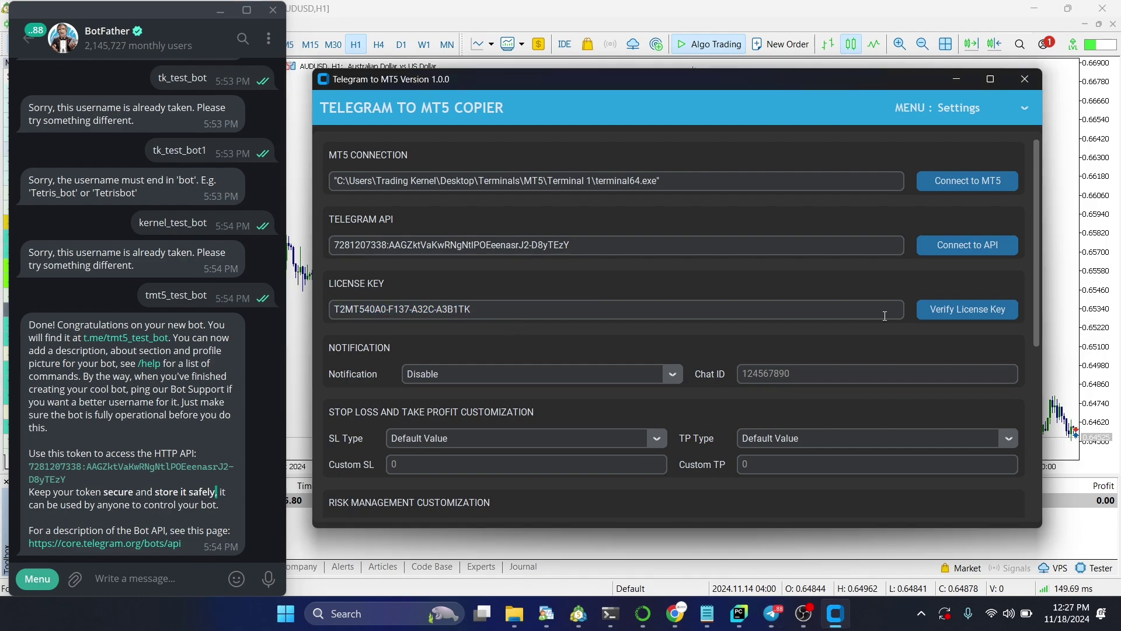
click(939, 317)
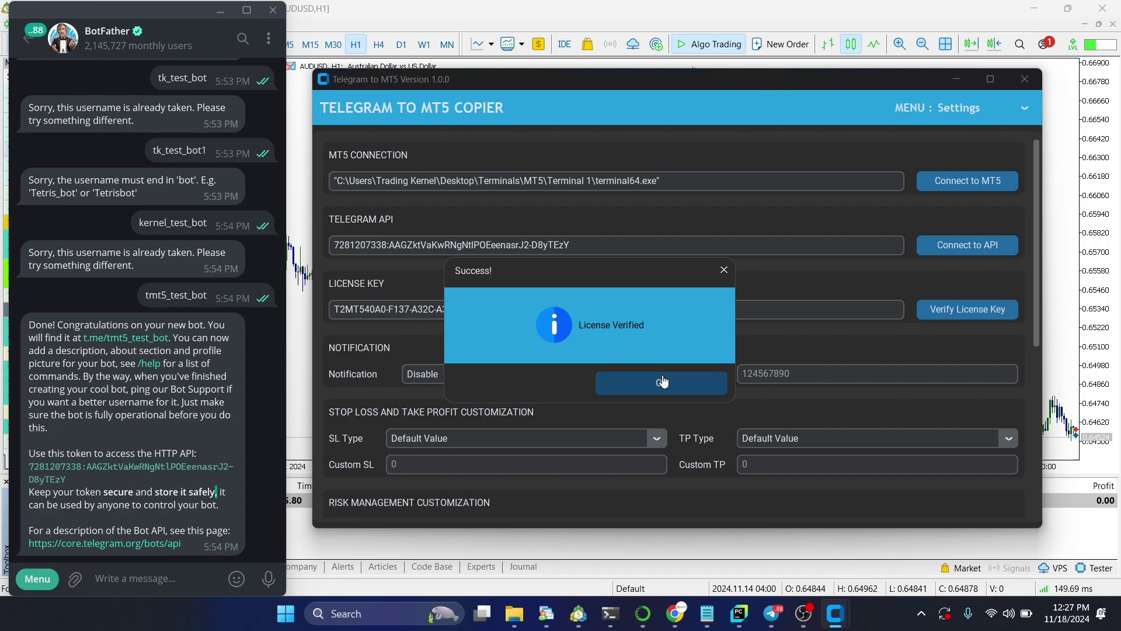
click(664, 382)
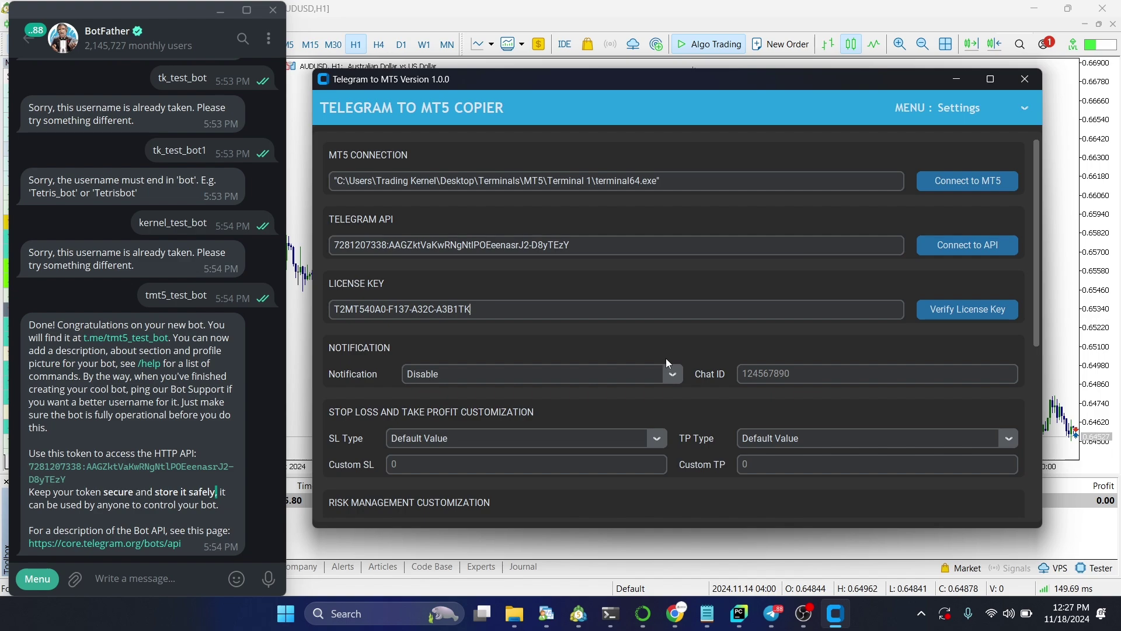
Step: Set the Notification option to Enable
click(671, 374)
click(677, 392)
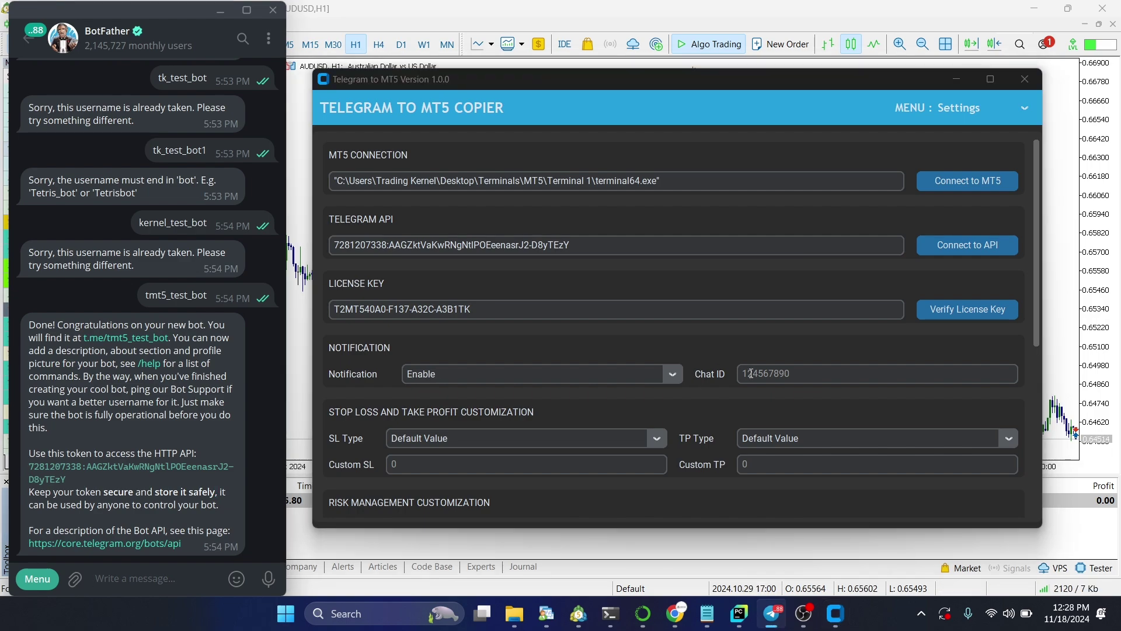
scroll(716, 404, down, 1)
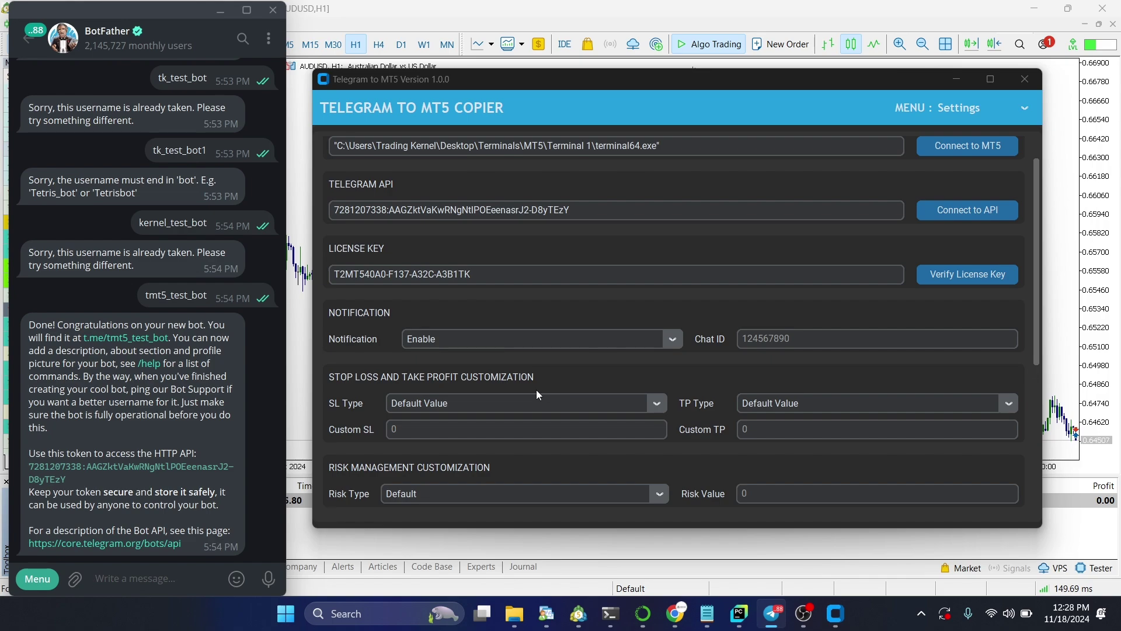
Step: Set both SL Type and TP Type to Custom Value
click(656, 403)
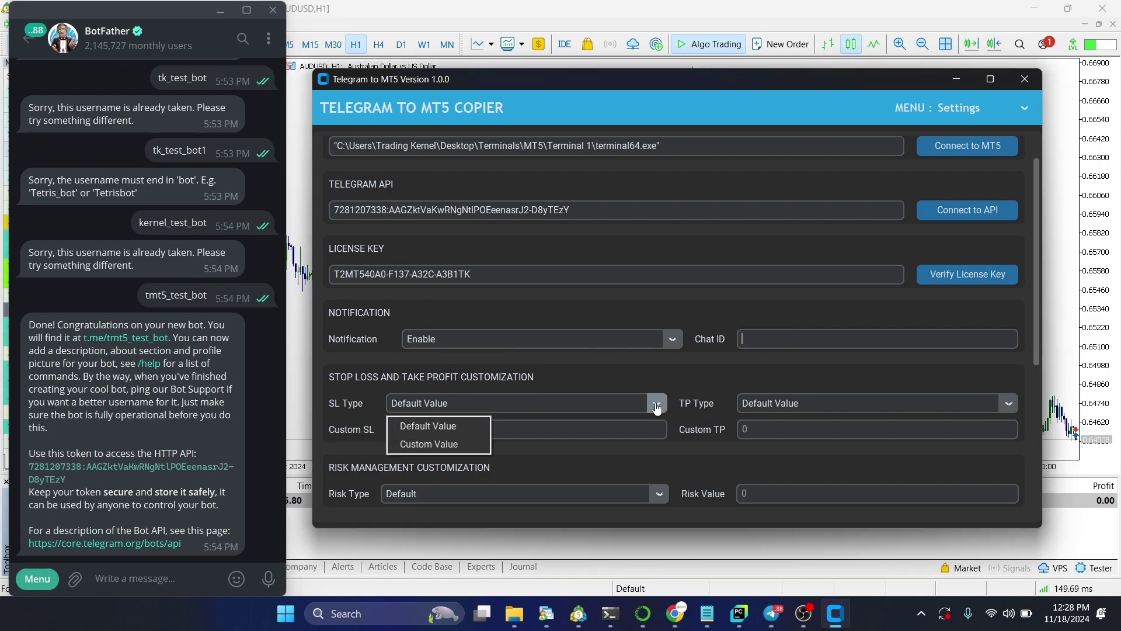
click(455, 444)
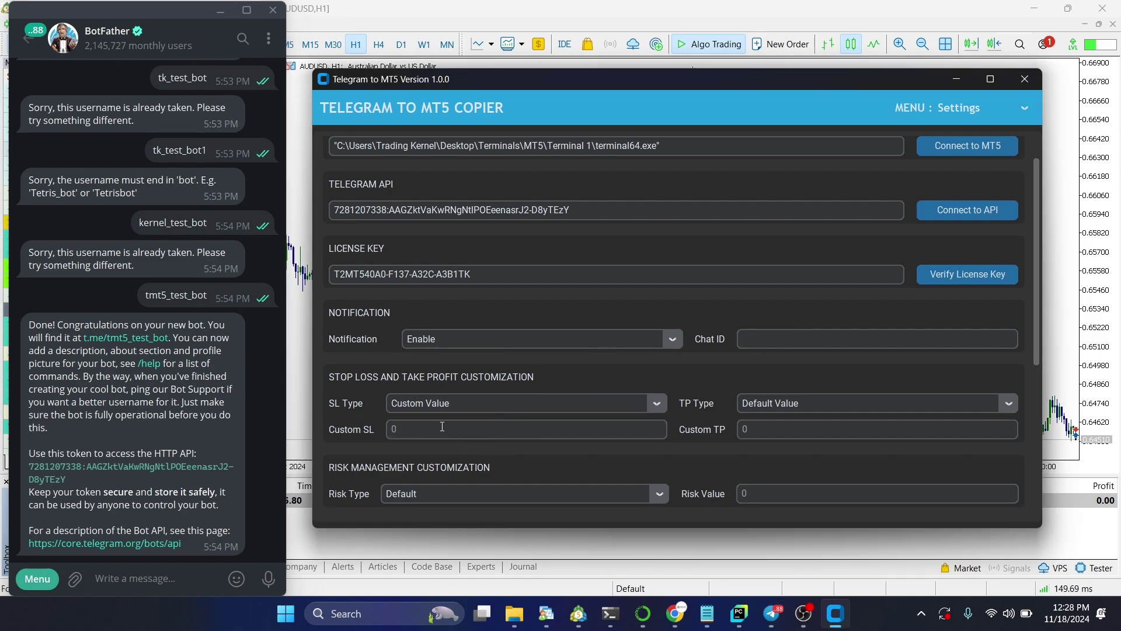
click(395, 429)
click(982, 421)
click(1008, 402)
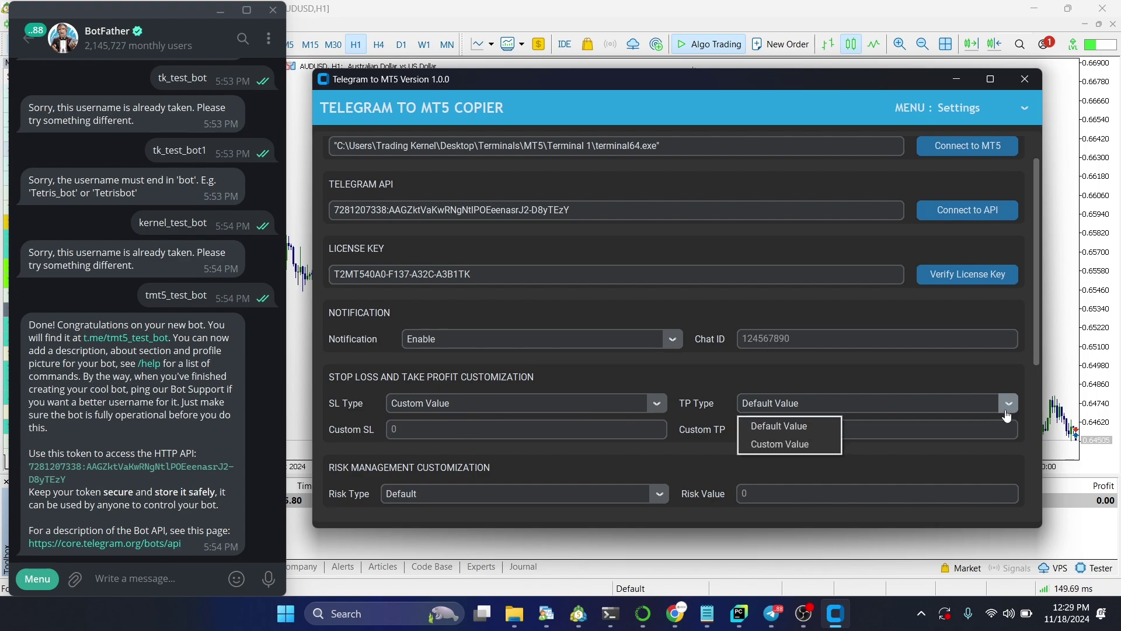
click(810, 445)
Step: Switch SL Type back to Default Value, keeping TP Type on Custom Value
click(657, 409)
click(412, 426)
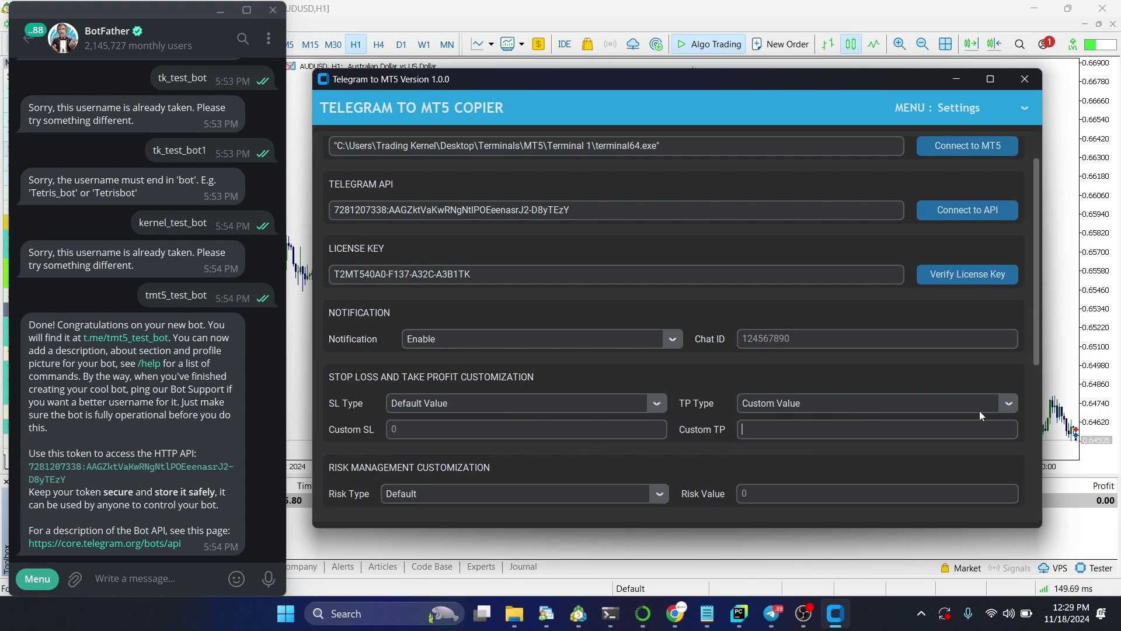
click(1008, 403)
click(830, 446)
click(403, 428)
click(793, 432)
scroll(704, 465, down, 2)
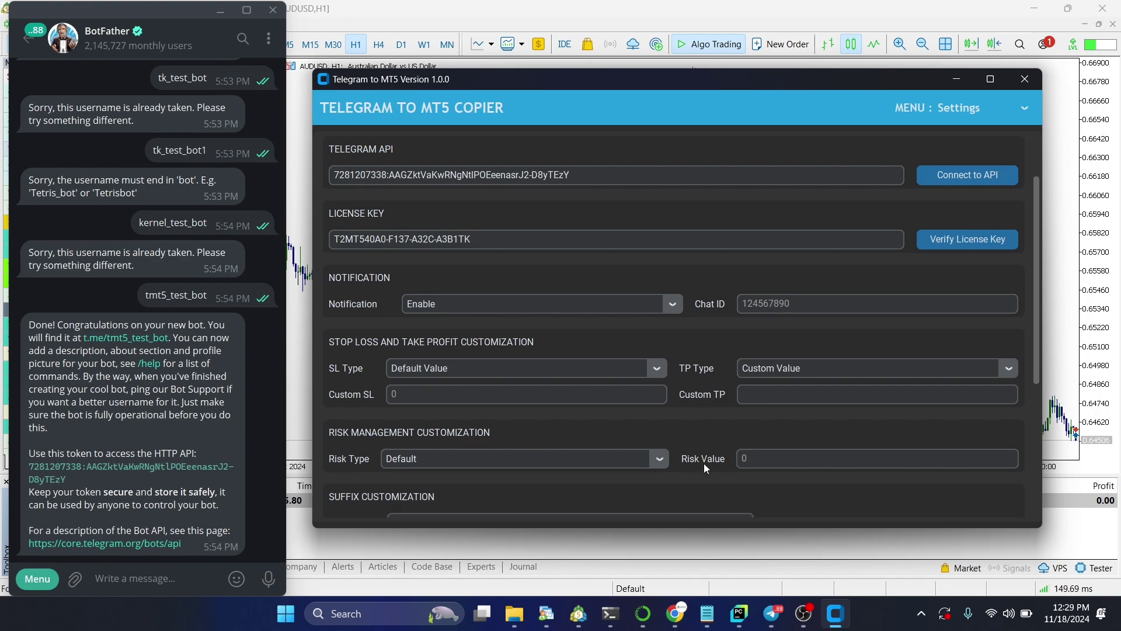
scroll(703, 464, down, 2)
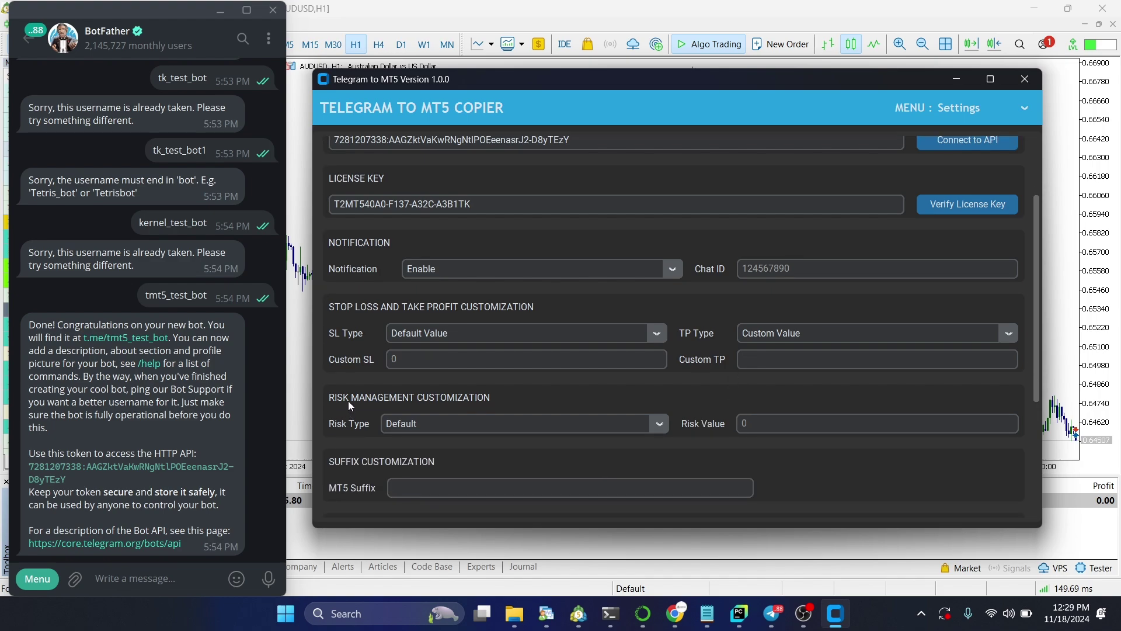